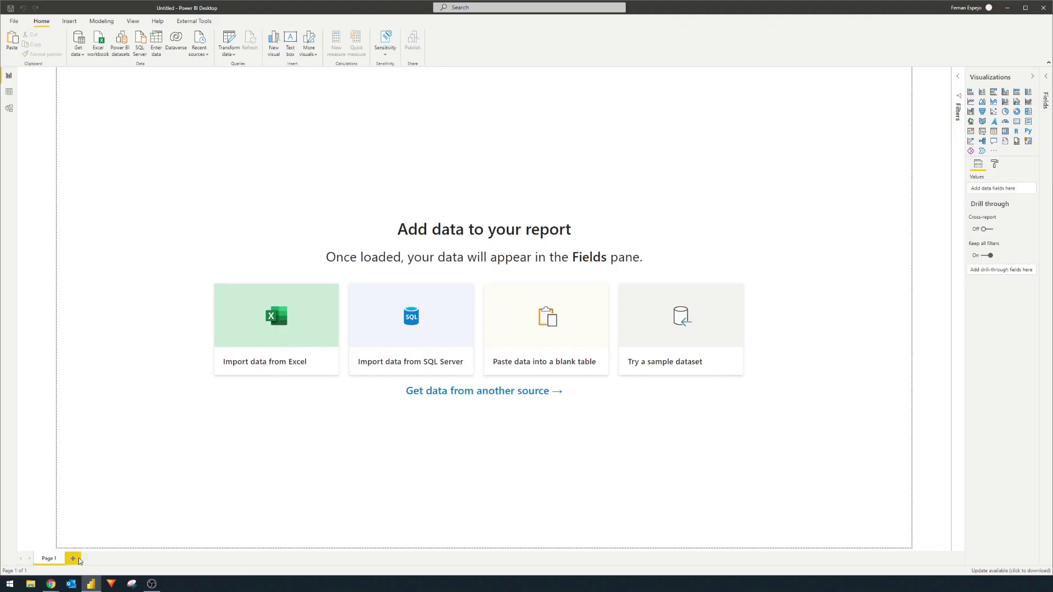
- In Chrome, select the date-table M code in the shared m code date.txt file
click(84, 557)
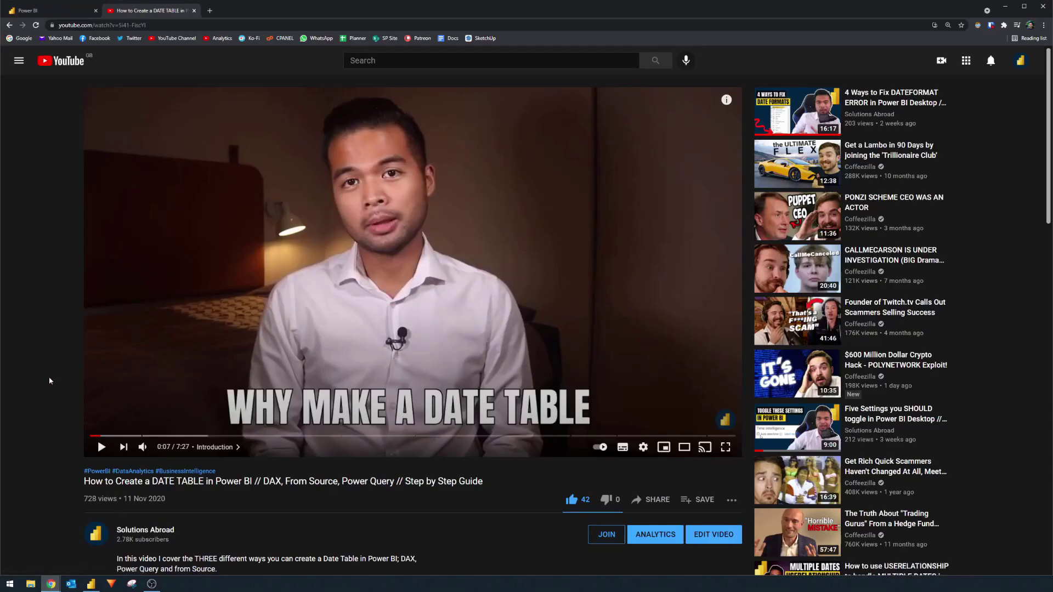
scroll(48, 377, down, 3)
scroll(55, 371, down, 2)
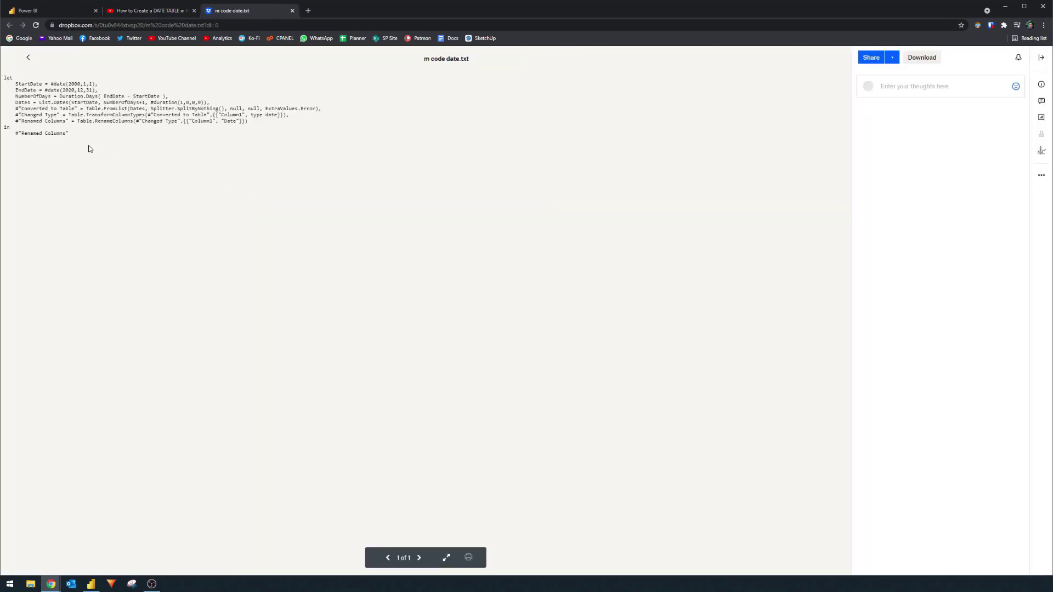
drag(77, 139, 5, 77)
key(ctrl+c)
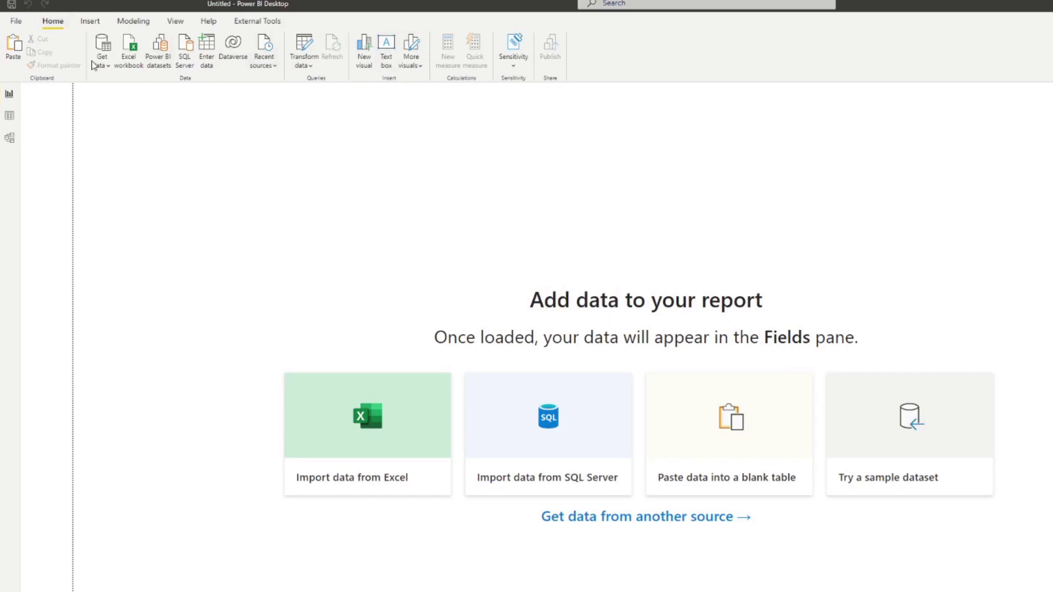
- Create blank query Query1 and paste the copied date-table M code into its Advanced Editor
click(304, 45)
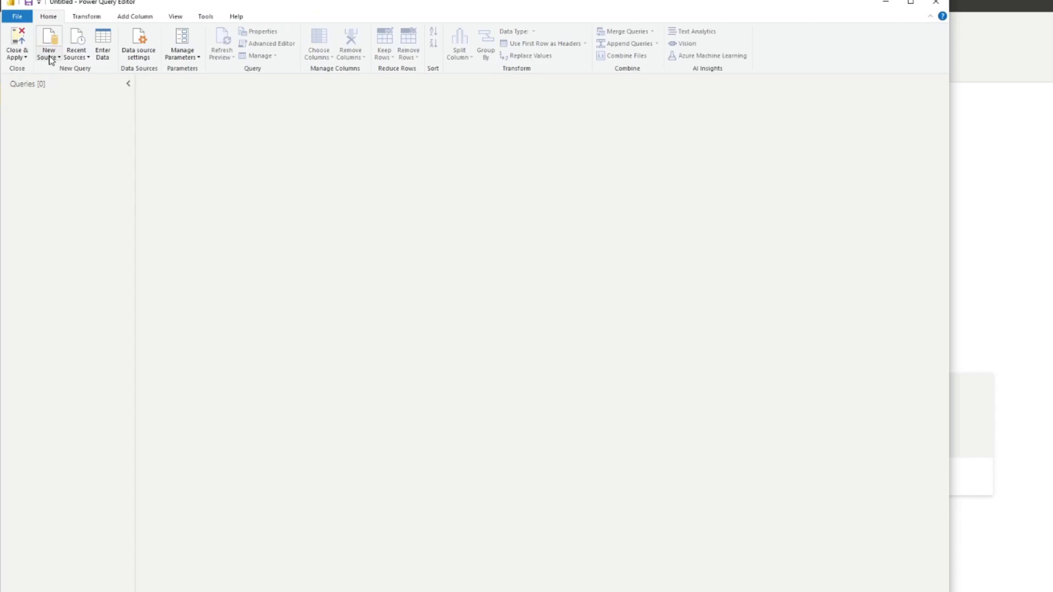
click(49, 46)
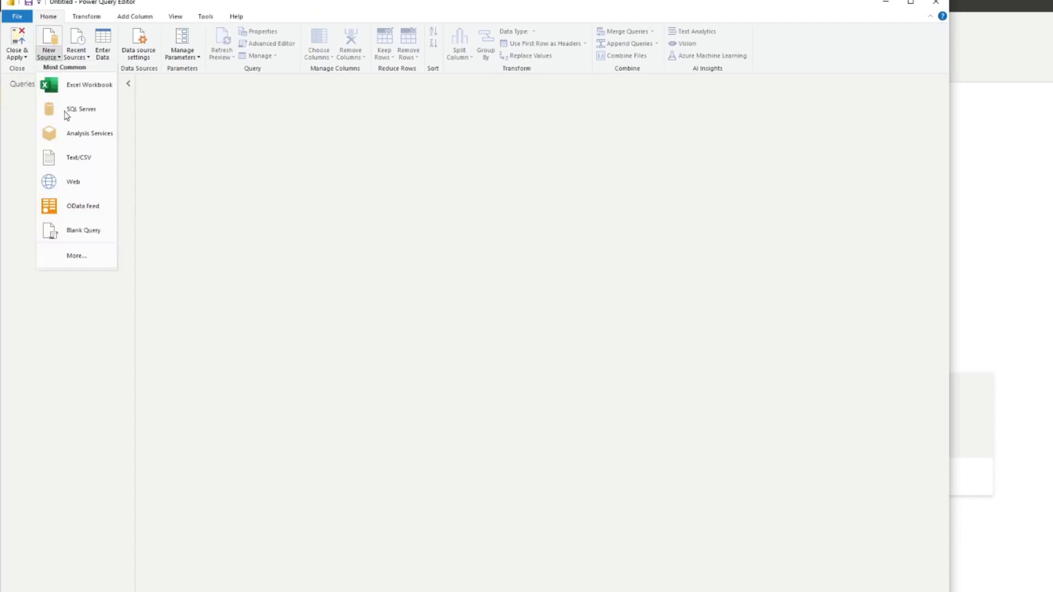
click(96, 233)
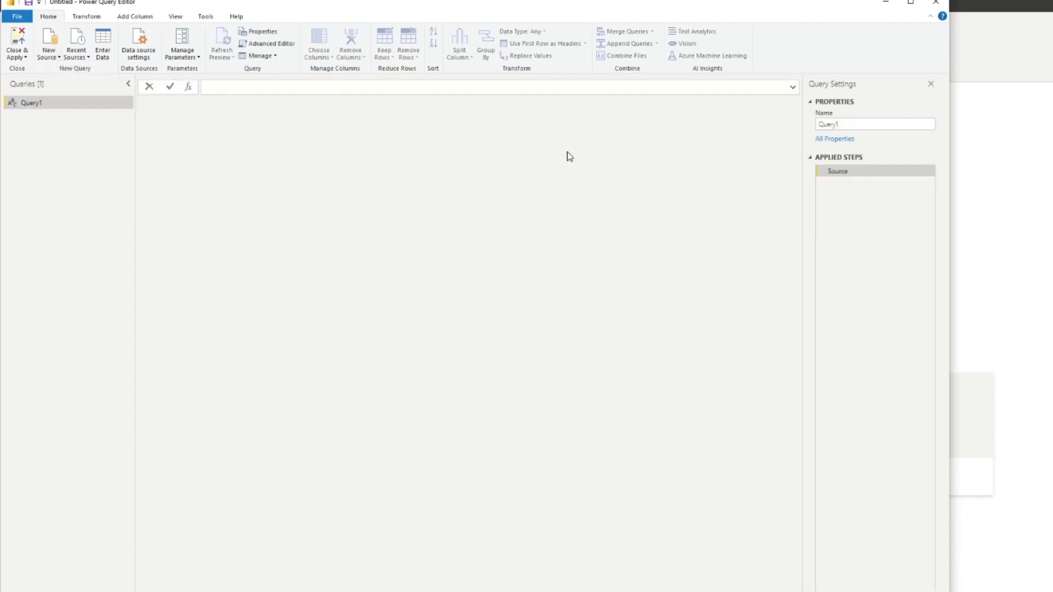
click(271, 43)
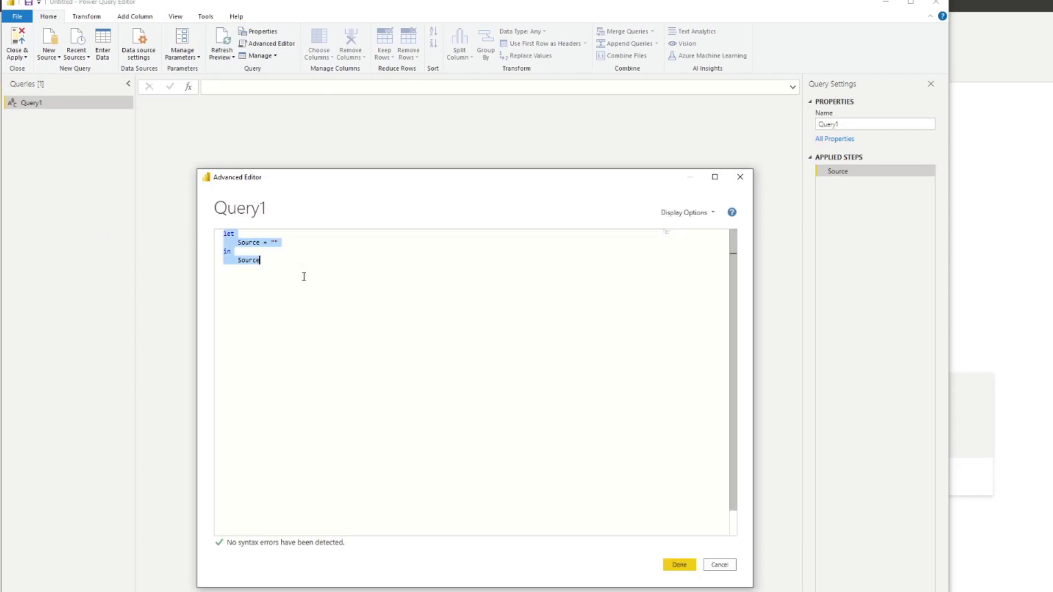
key(ctrl+v)
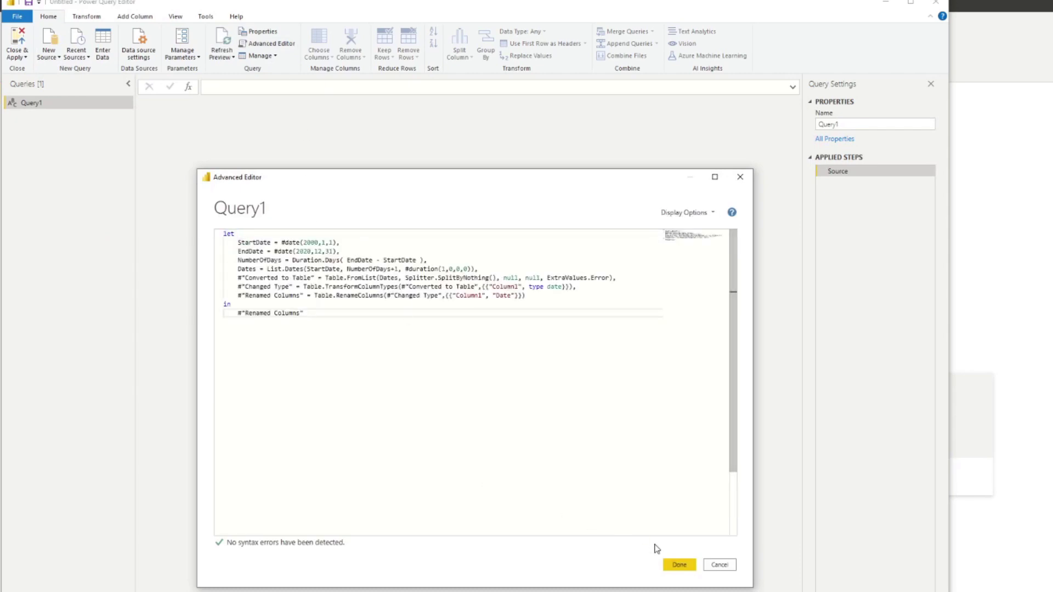
scroll(635, 428, down, 3)
scroll(575, 406, up, 3)
click(679, 565)
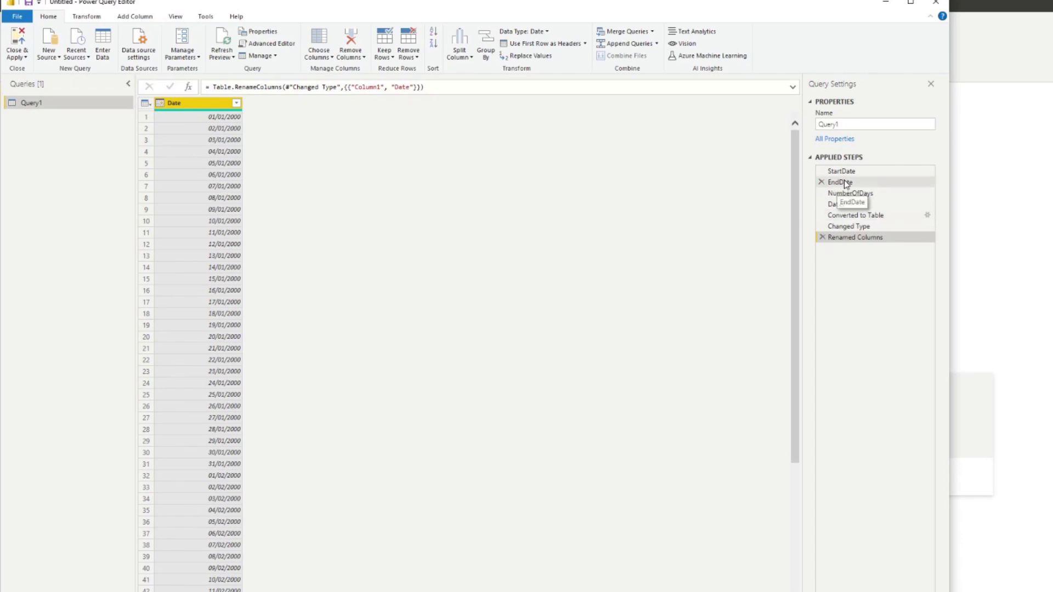
- Reopen Query1's M code to review StartDate #date(2000,1,1) and EndDate #date(2020,12,31)
click(269, 43)
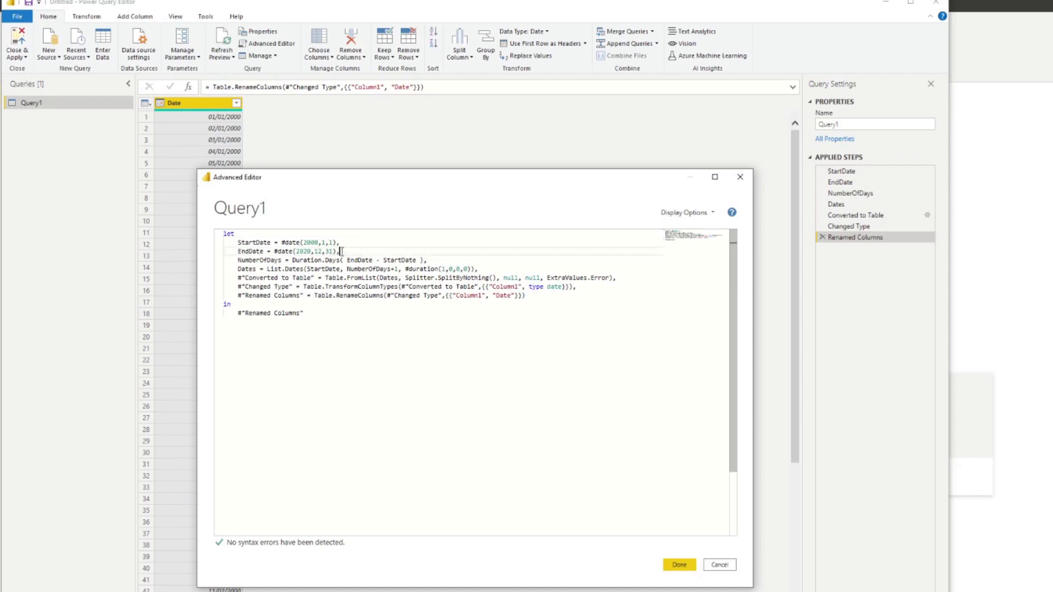
drag(340, 251, 173, 242)
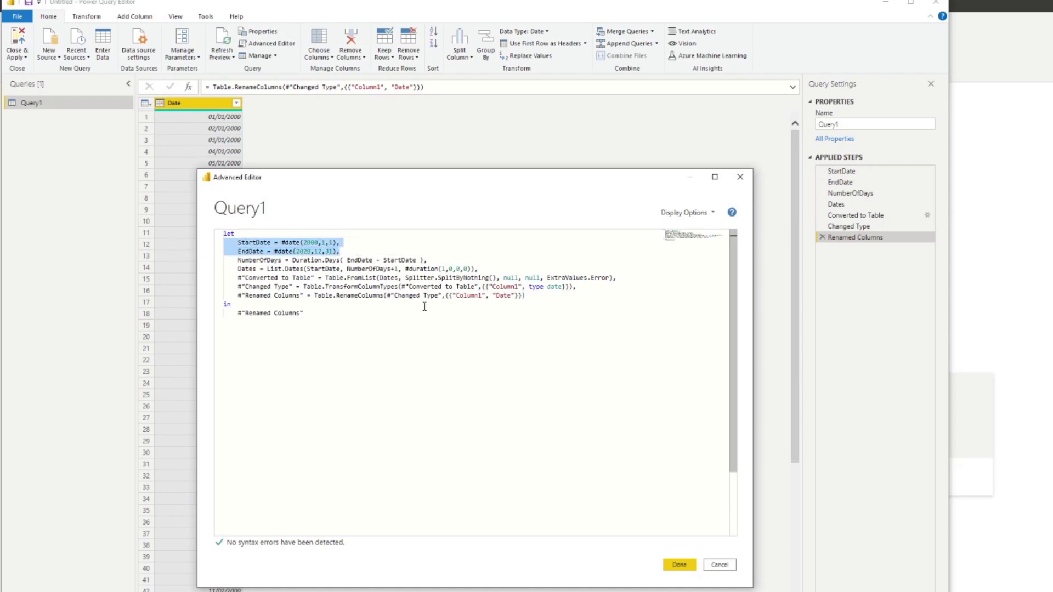
click(361, 259)
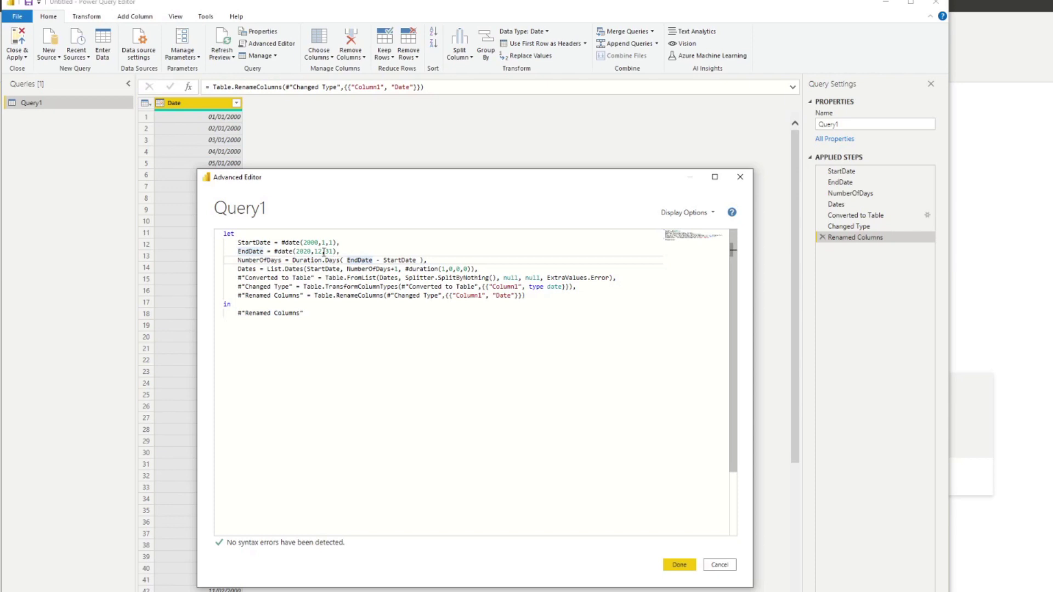
double_click(319, 251)
click(323, 251)
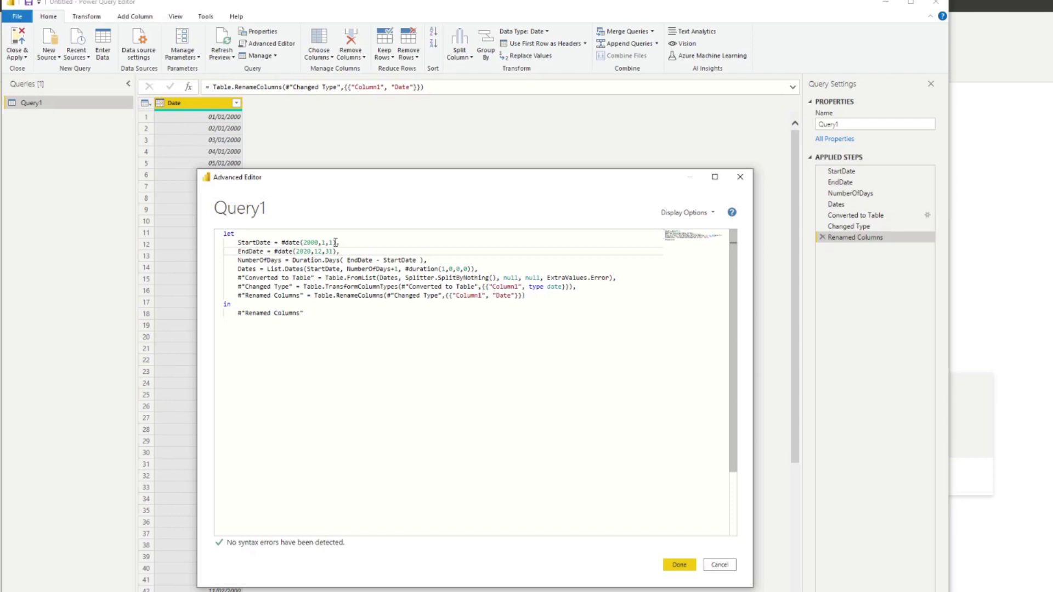
- Replace the fixed StartDate with today's date, DateTime.Date(DateTime.LocalNow())
drag(338, 241, 282, 242)
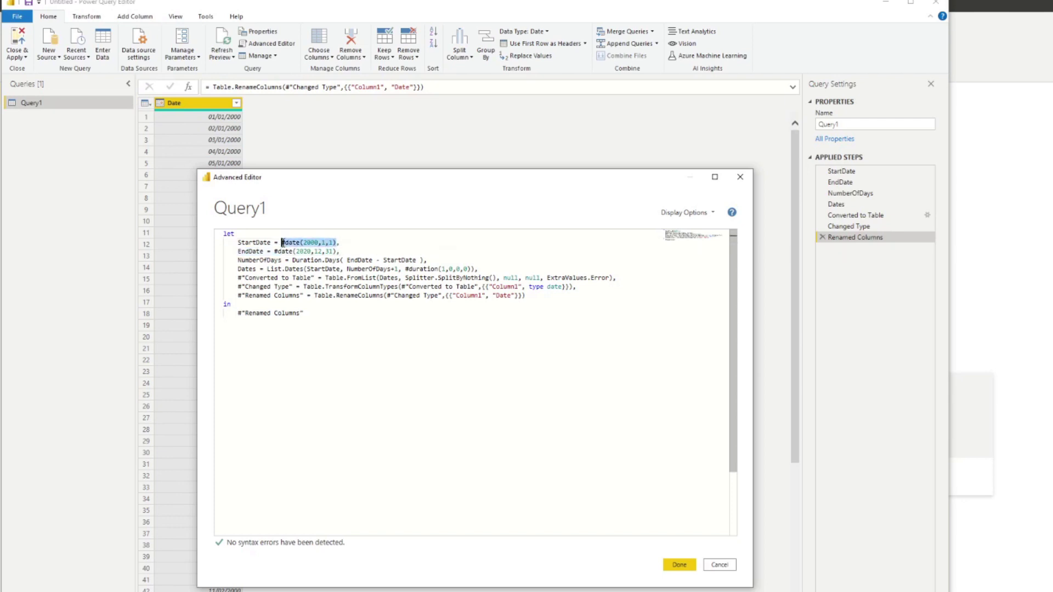
key(BackSpace)
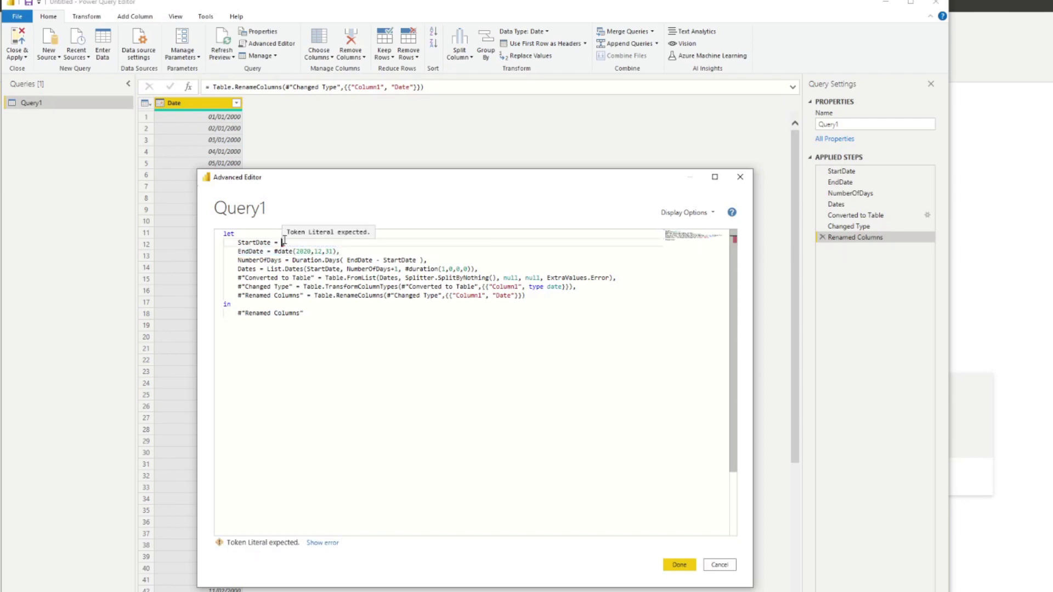
text(DateTime)
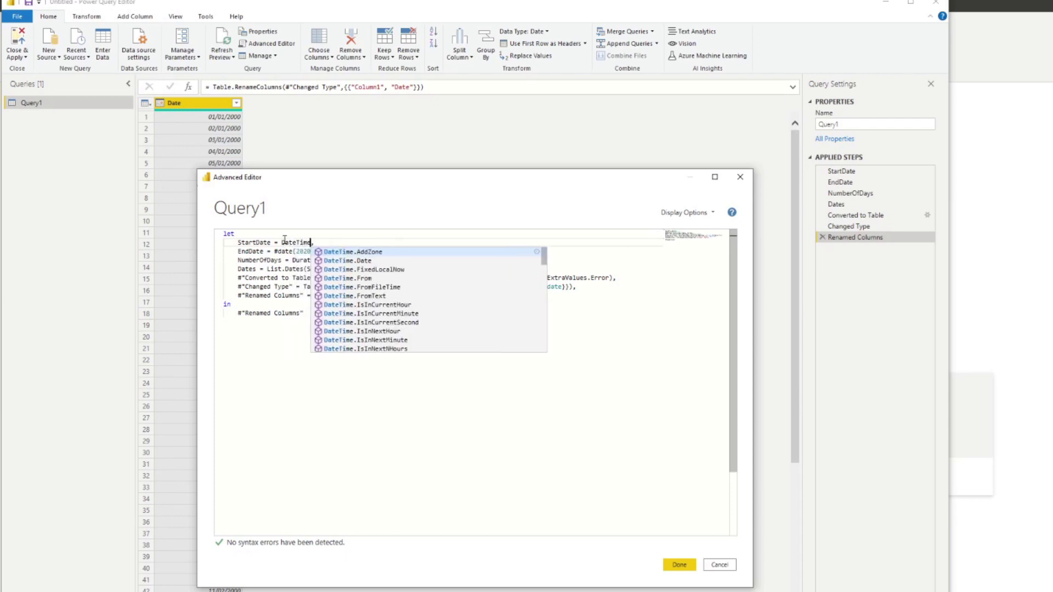
text(.Local)
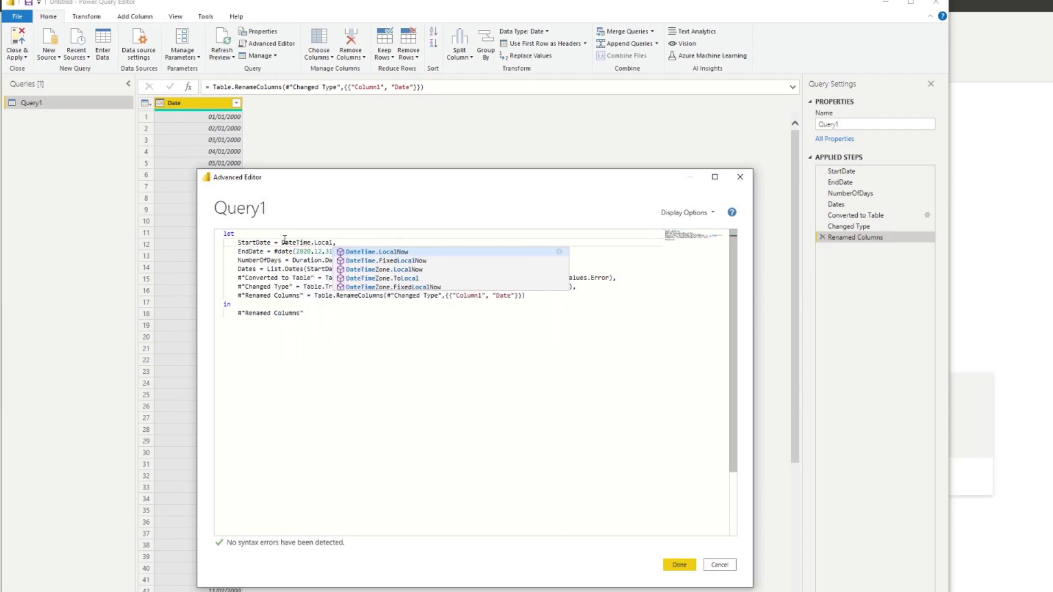
key(Tab)
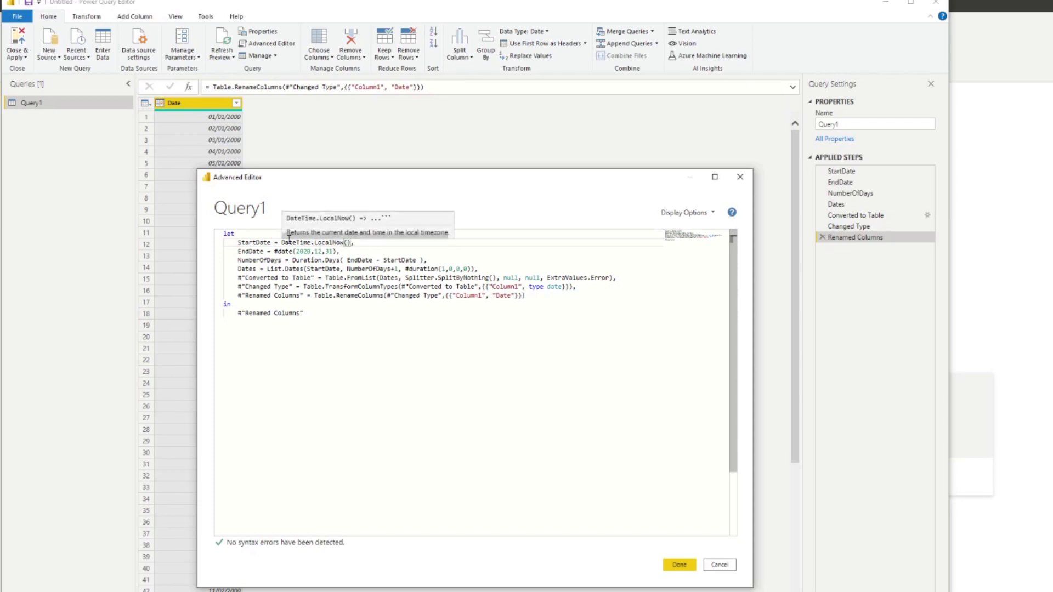
click(349, 243)
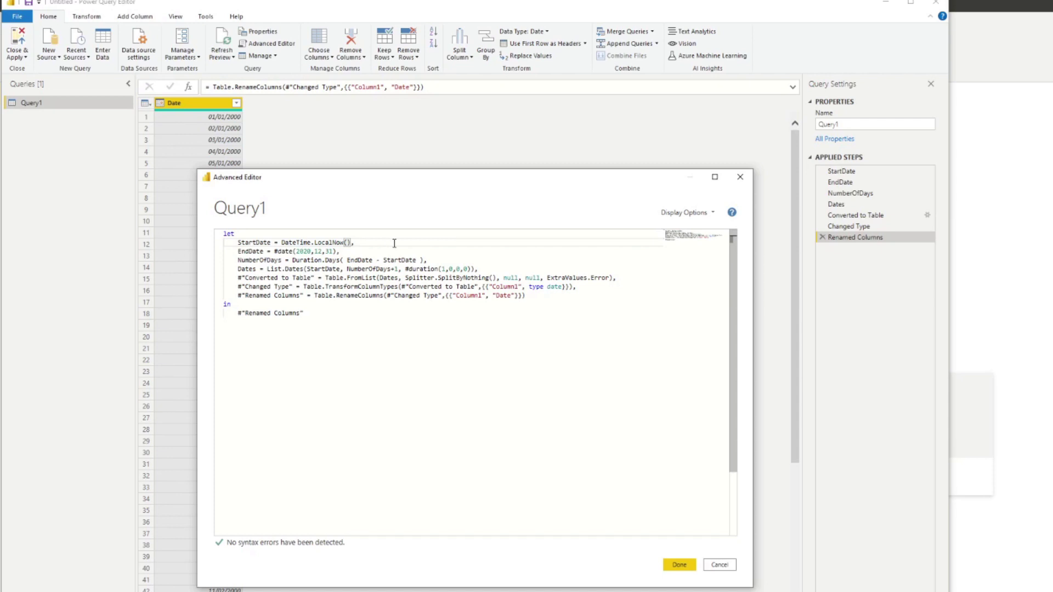
drag(350, 242, 282, 242)
key(ctrl+c)
key(BackSpace)
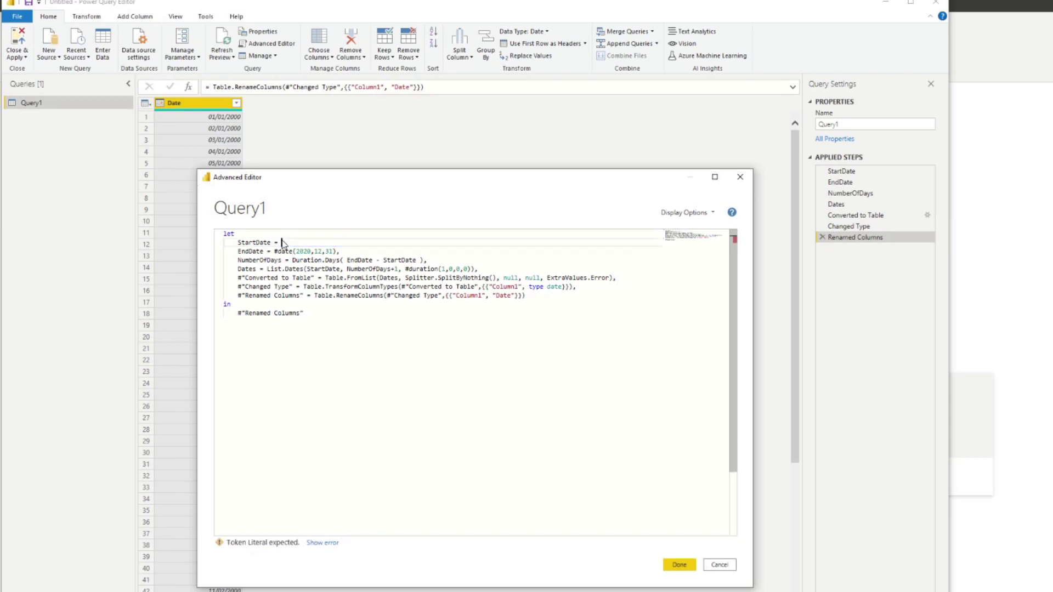
text(DateTime.Date)
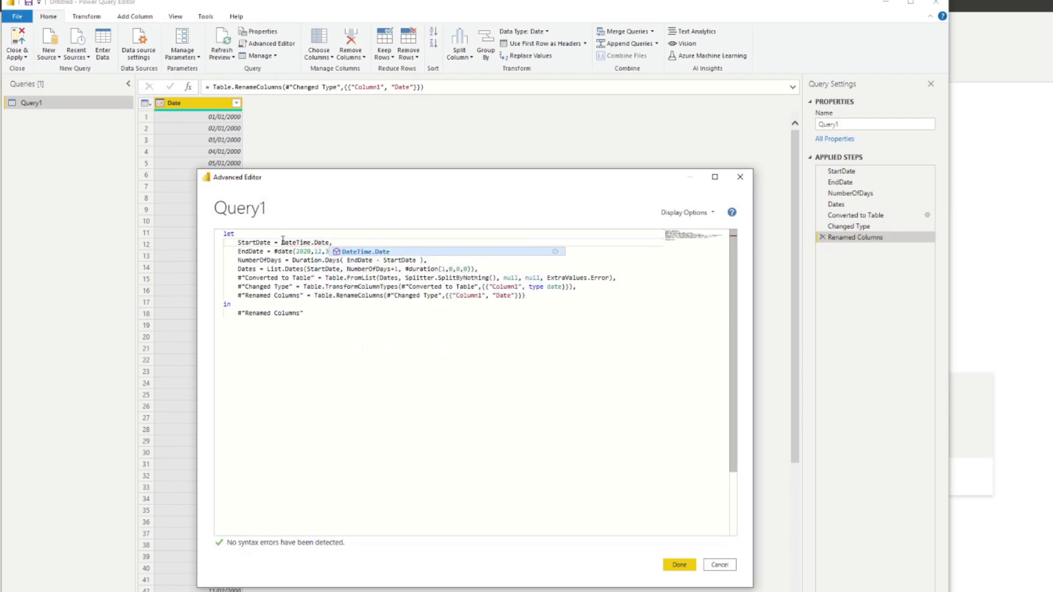
text(()
key(ctrl+v)
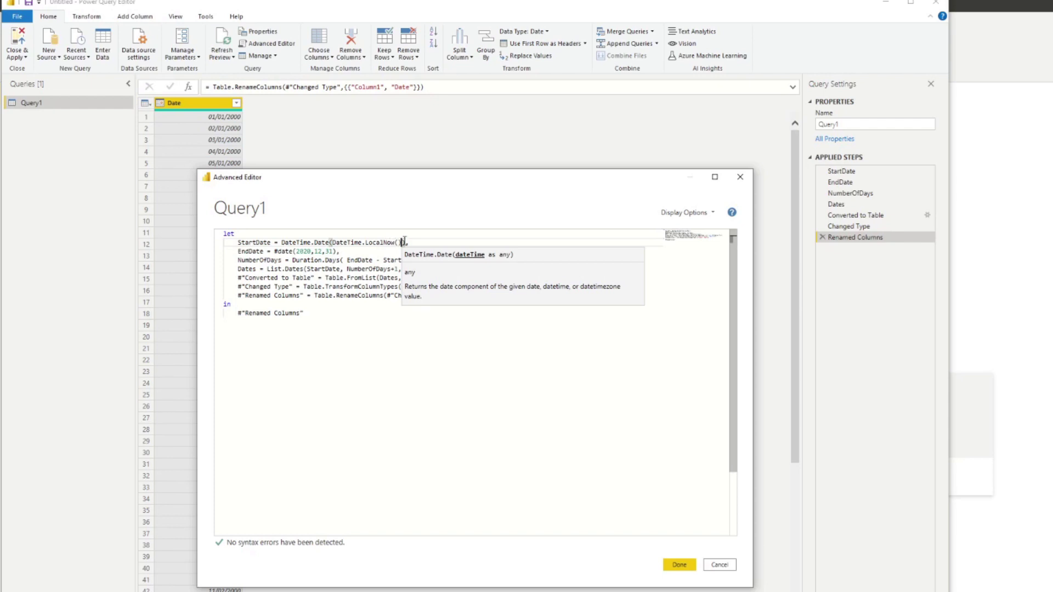
- Wrap StartDate as Date.AddYears(DateTime.Date(DateTime.LocalNow()), -3) to start three years back
drag(405, 242, 284, 243)
key(ctrl+c)
key(BackSpace)
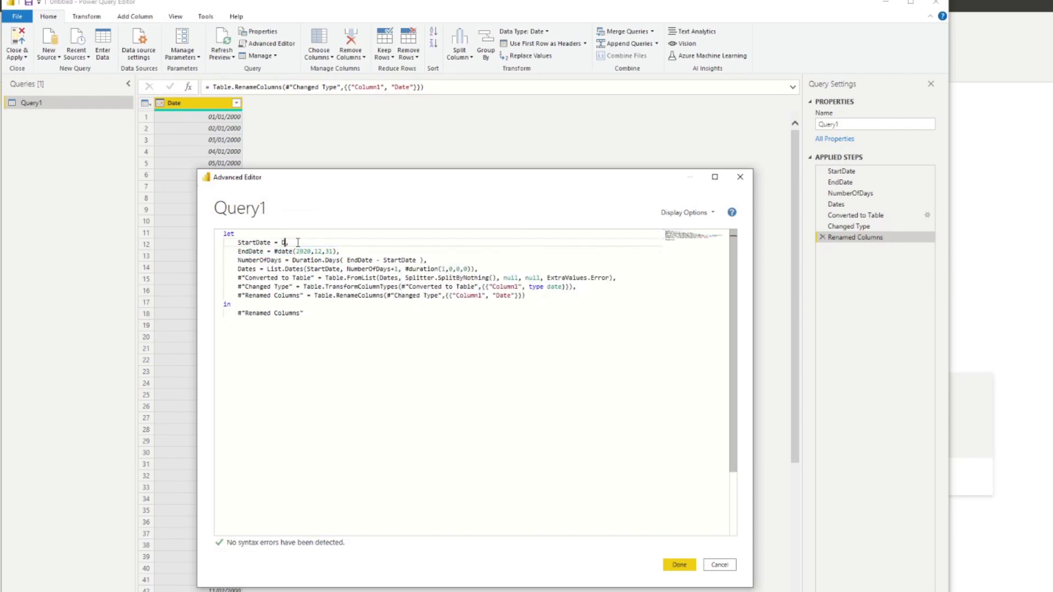
text(Date.)
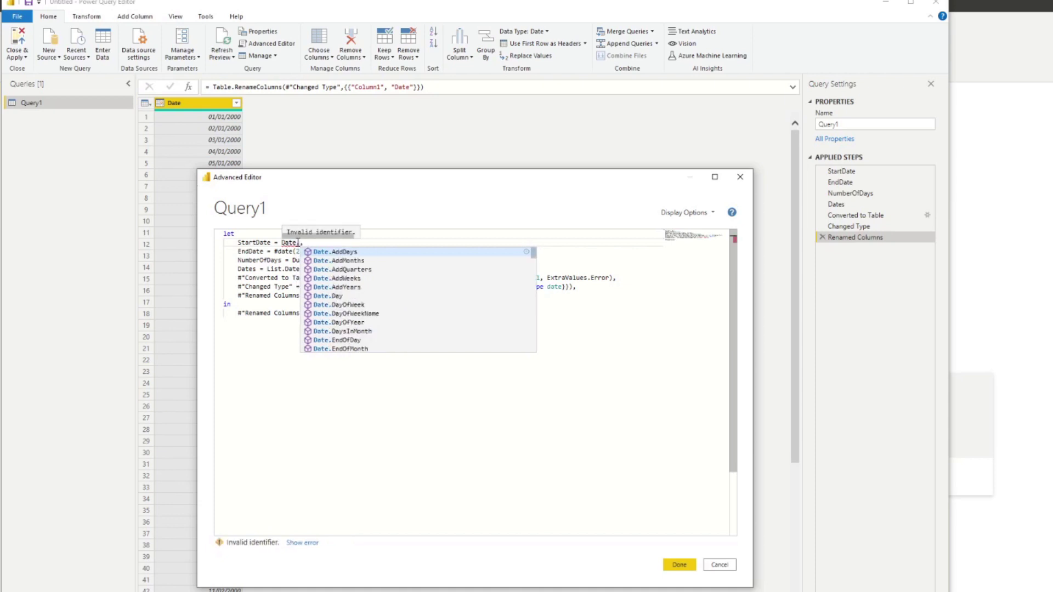
text(Add)
key(Down)
key(Down)
key(Down)
key(Down)
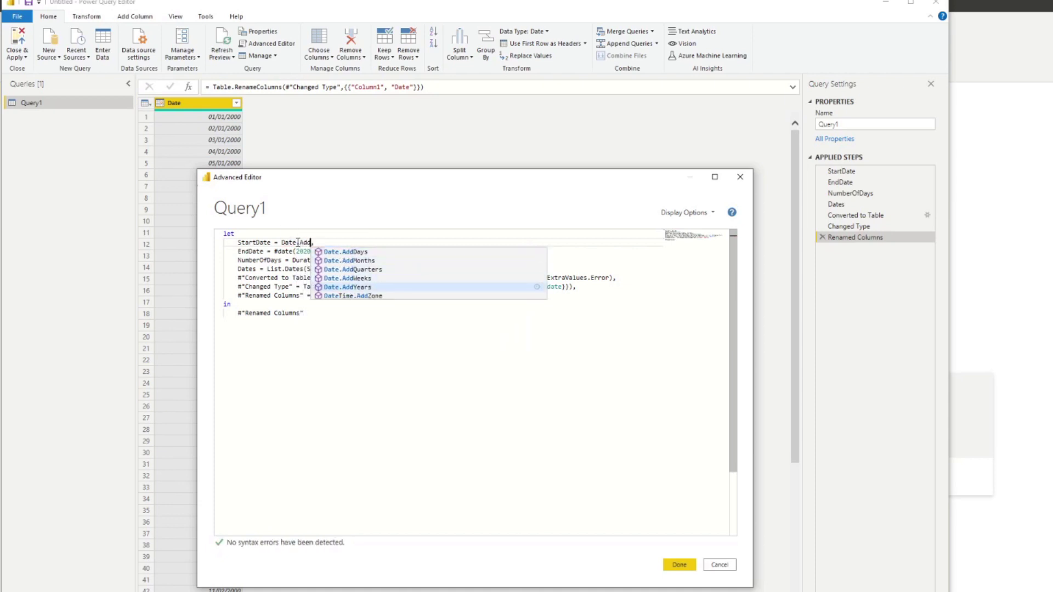
key(Return)
mouse_move(297, 242)
text(()
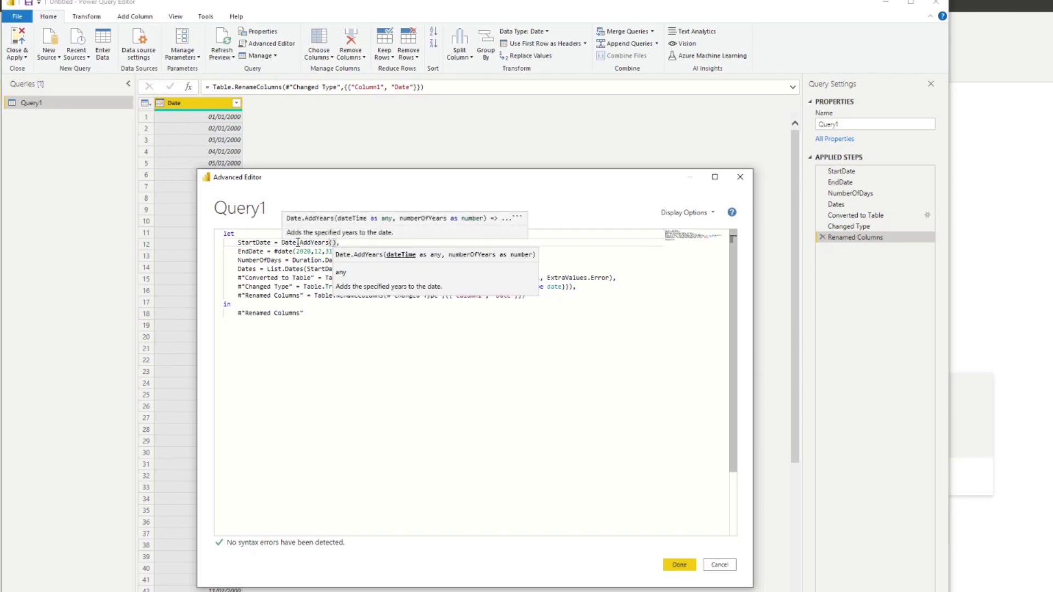
key(ctrl+v)
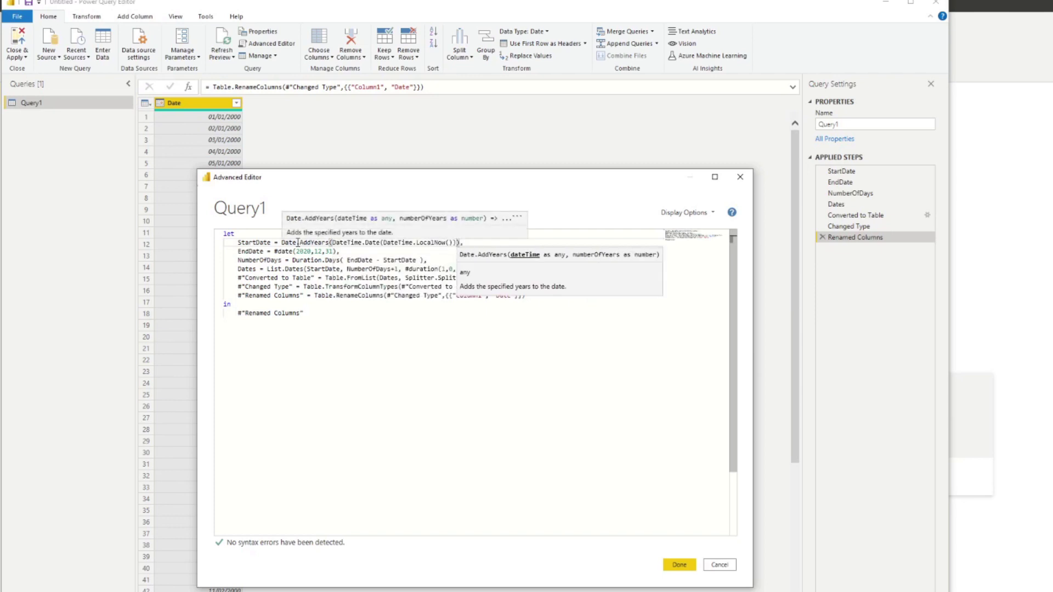
text(, )
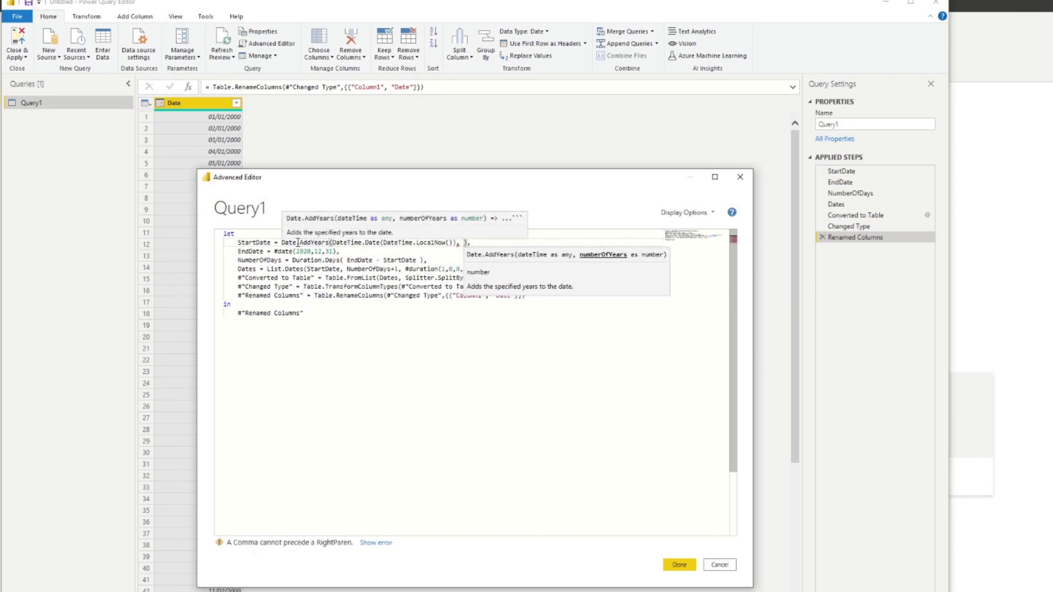
text(-3)
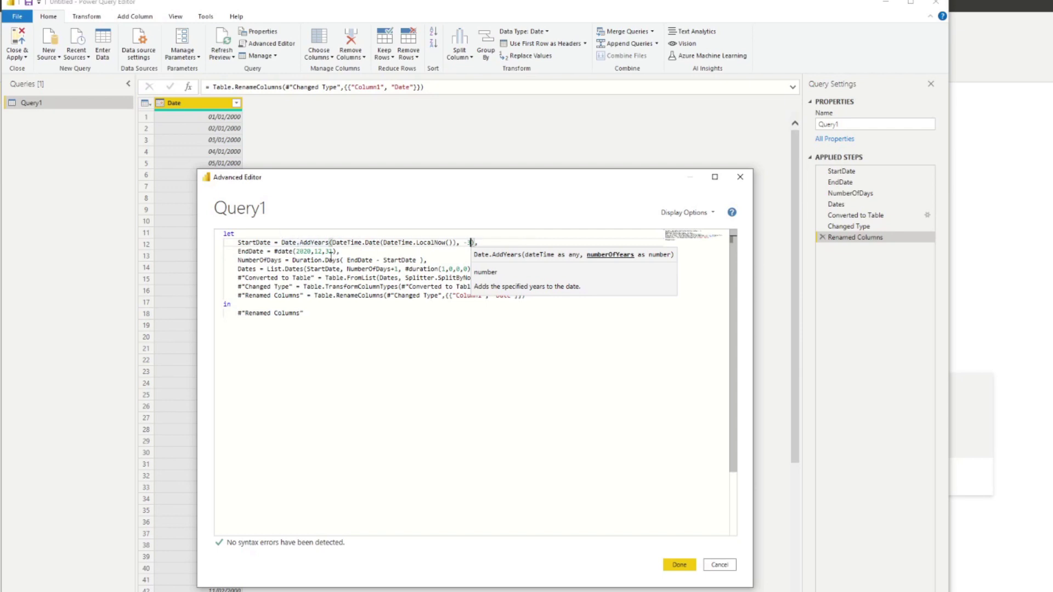
- Set EndDate to the same expression with +3 years and apply the code
drag(486, 242, 283, 241)
key(ctrl+c)
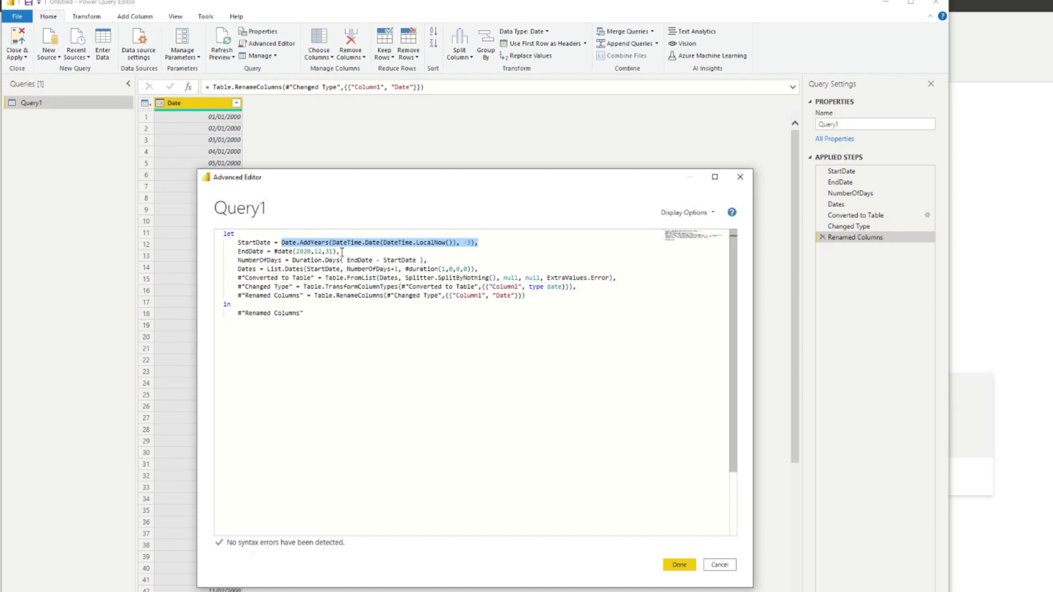
drag(341, 251, 274, 252)
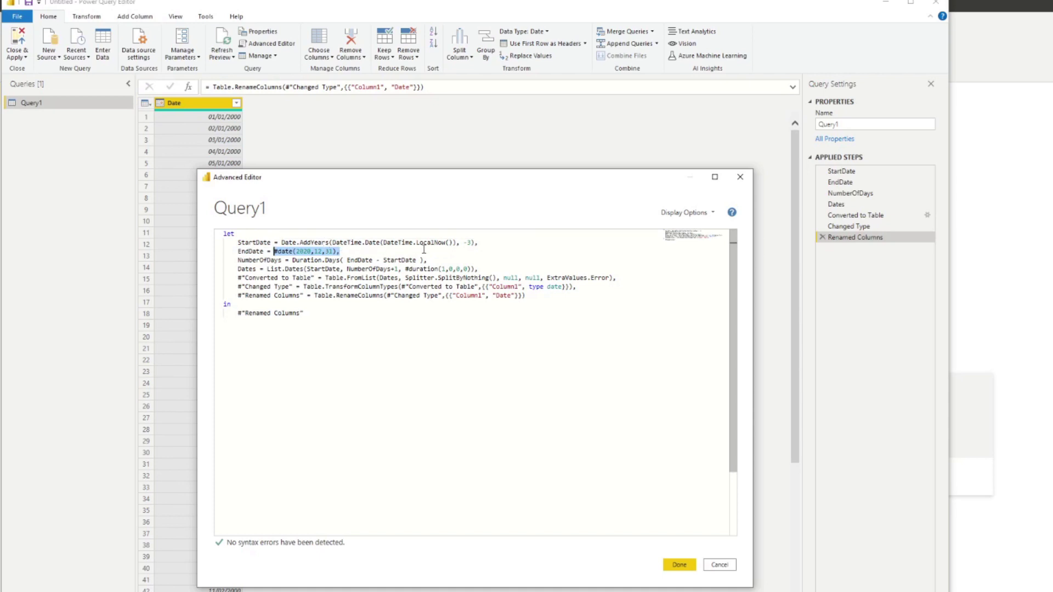
key(ctrl+v)
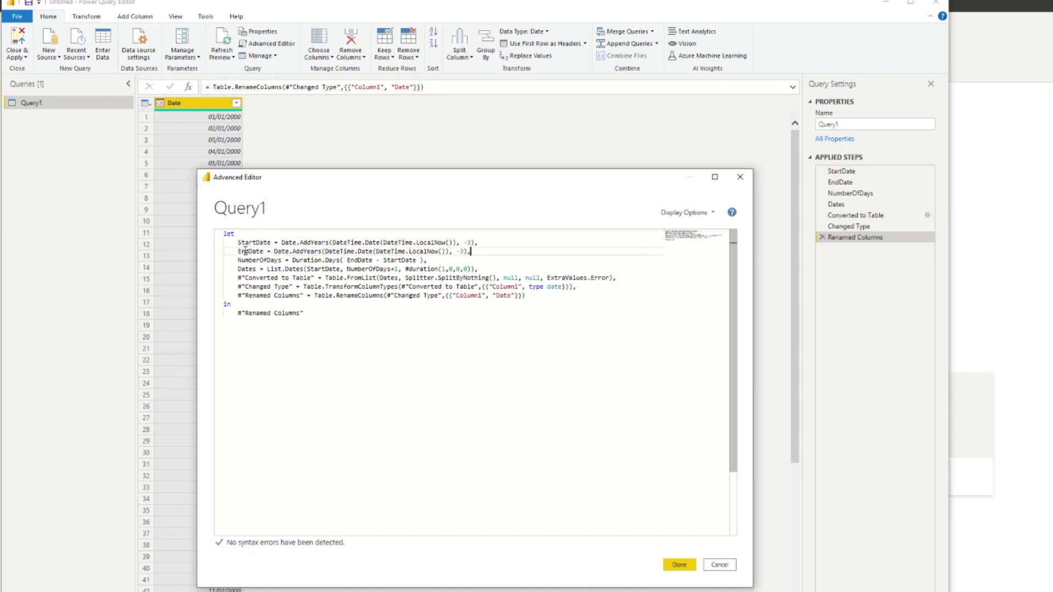
click(460, 252)
key(BackSpace)
click(680, 565)
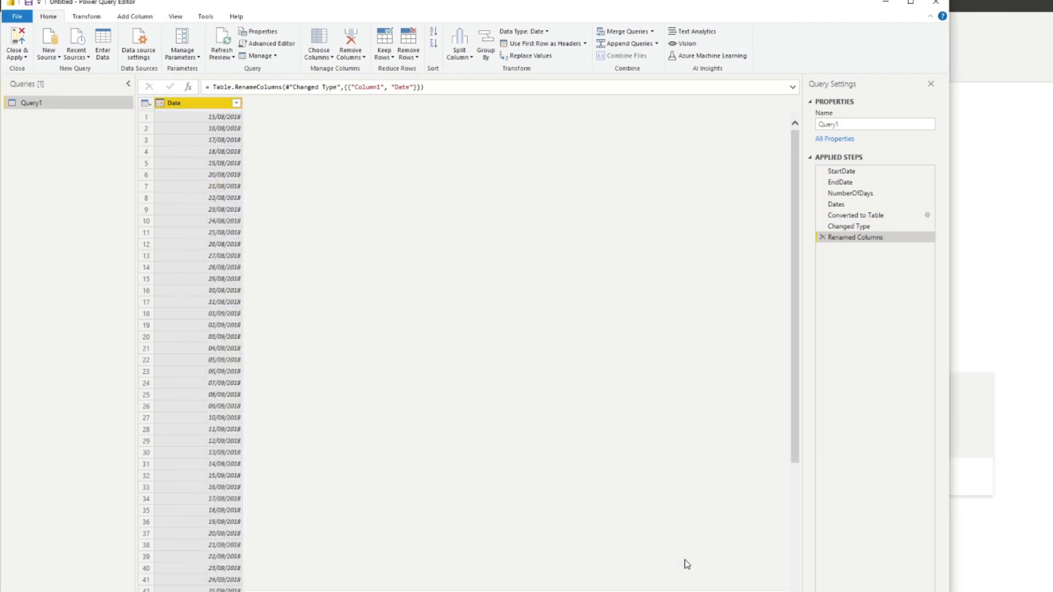
scroll(229, 313, down, 15)
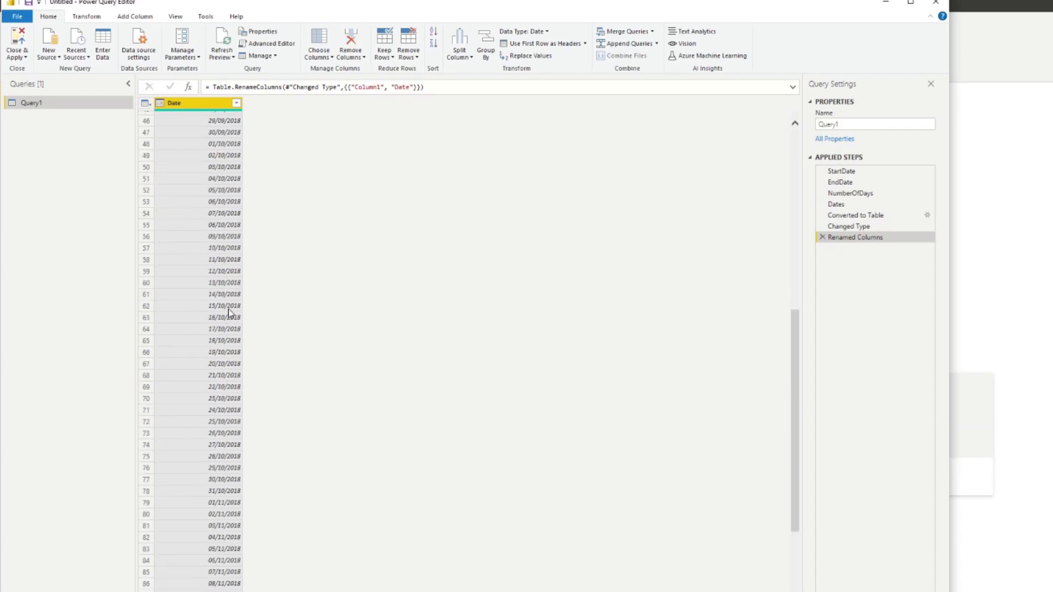
scroll(228, 313, down, 20)
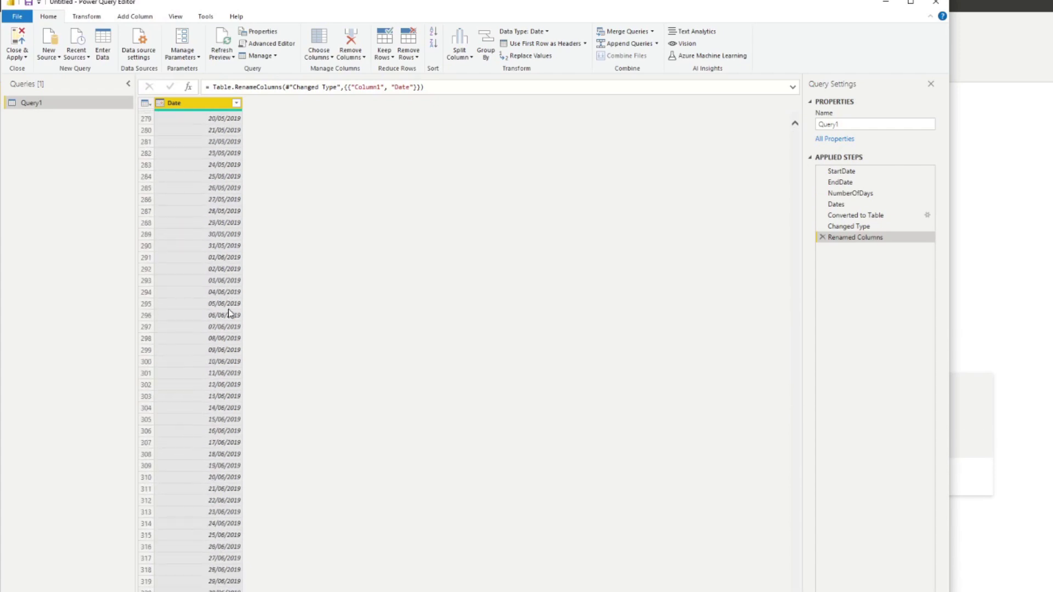
scroll(229, 313, down, 20)
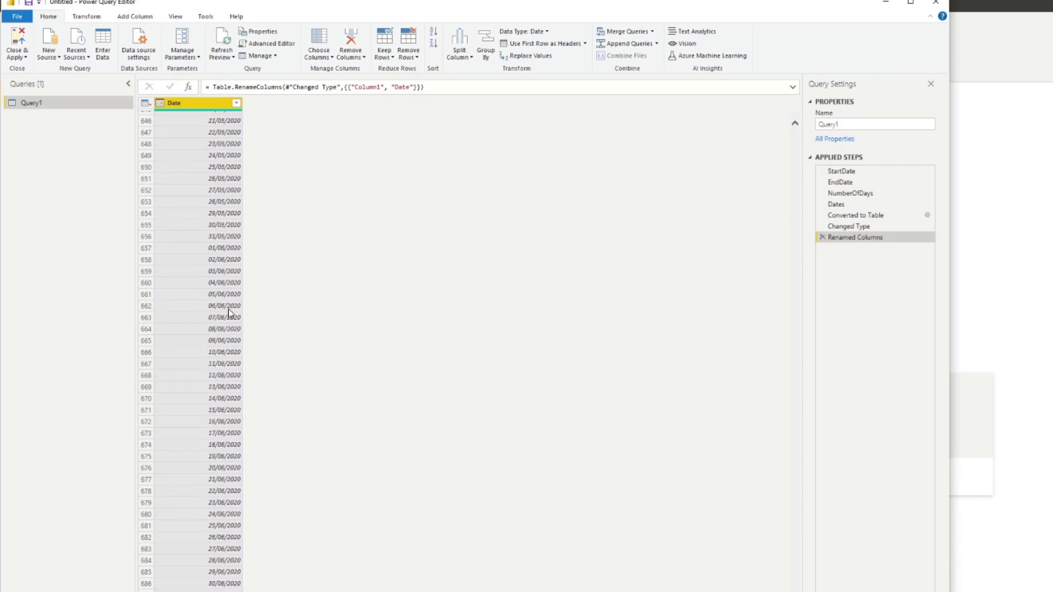
scroll(228, 313, down, 20)
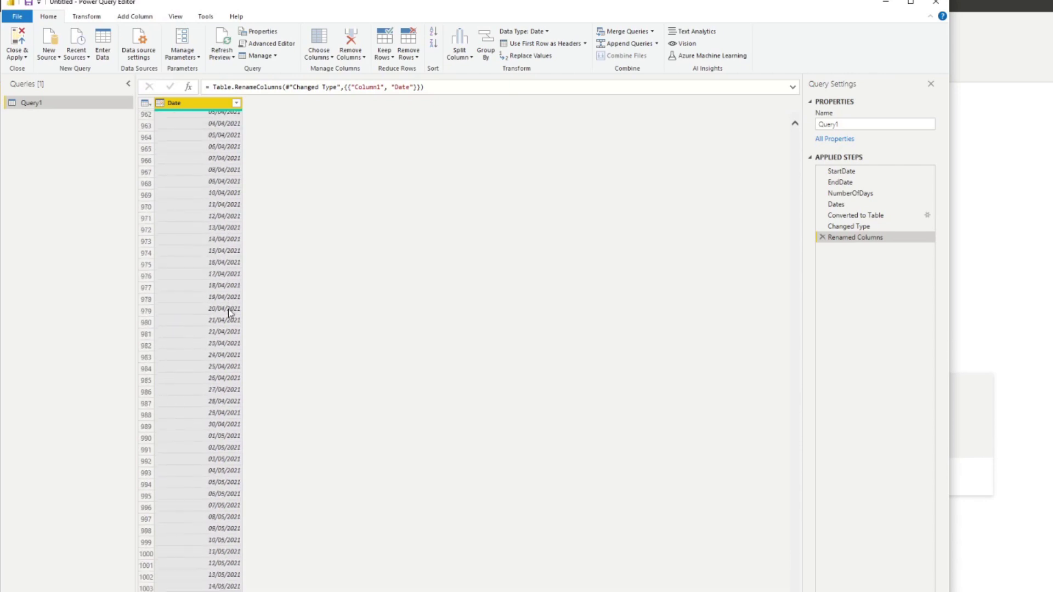
scroll(229, 312, down, 6)
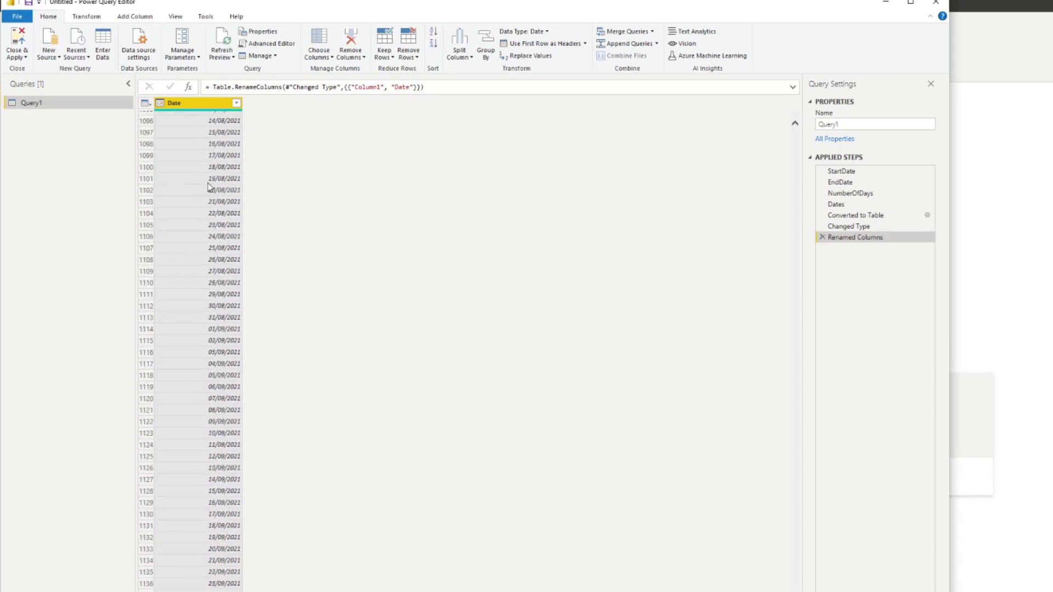
click(236, 103)
click(145, 130)
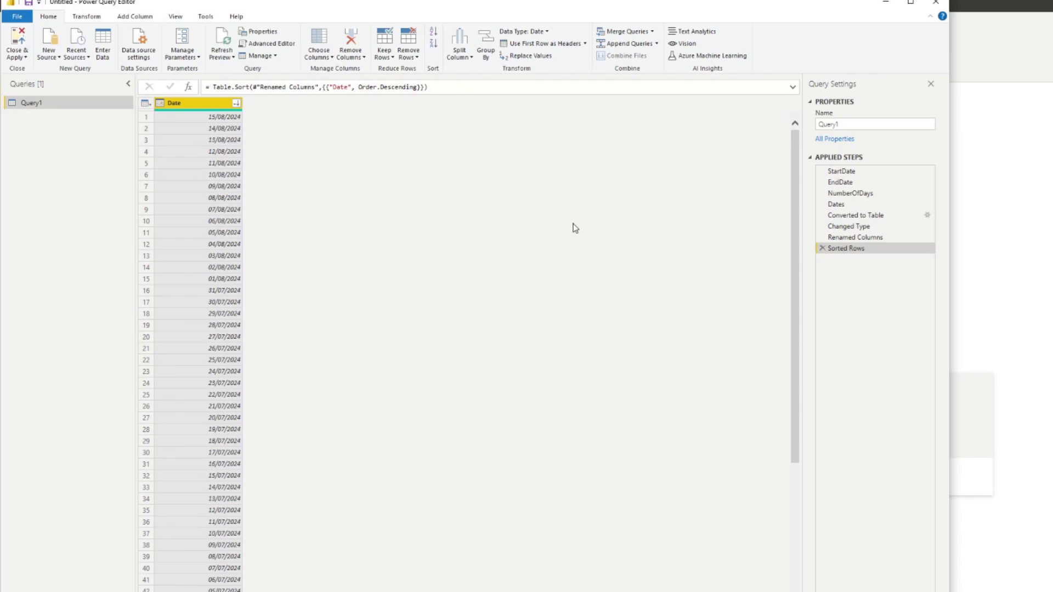
key(ctrl+z)
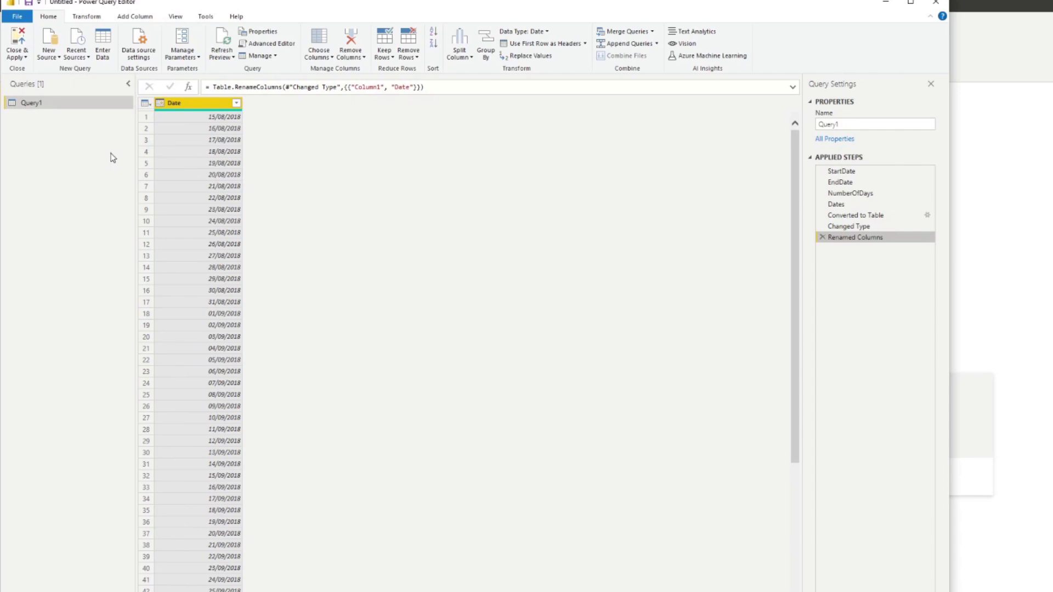
- Add a Year column from the example 2018 using the Year from Date suggestion
click(136, 18)
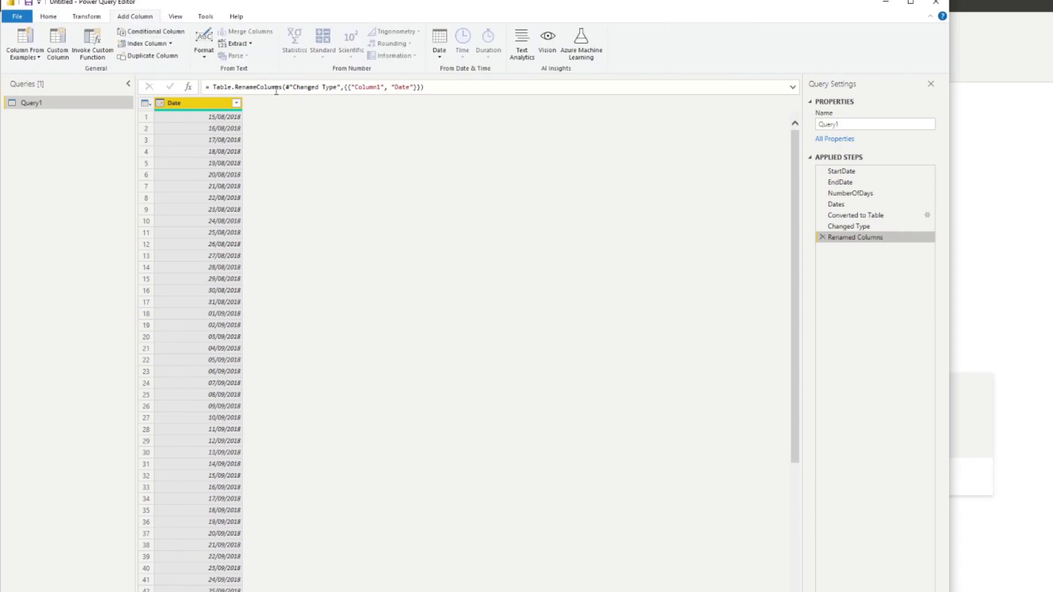
click(33, 40)
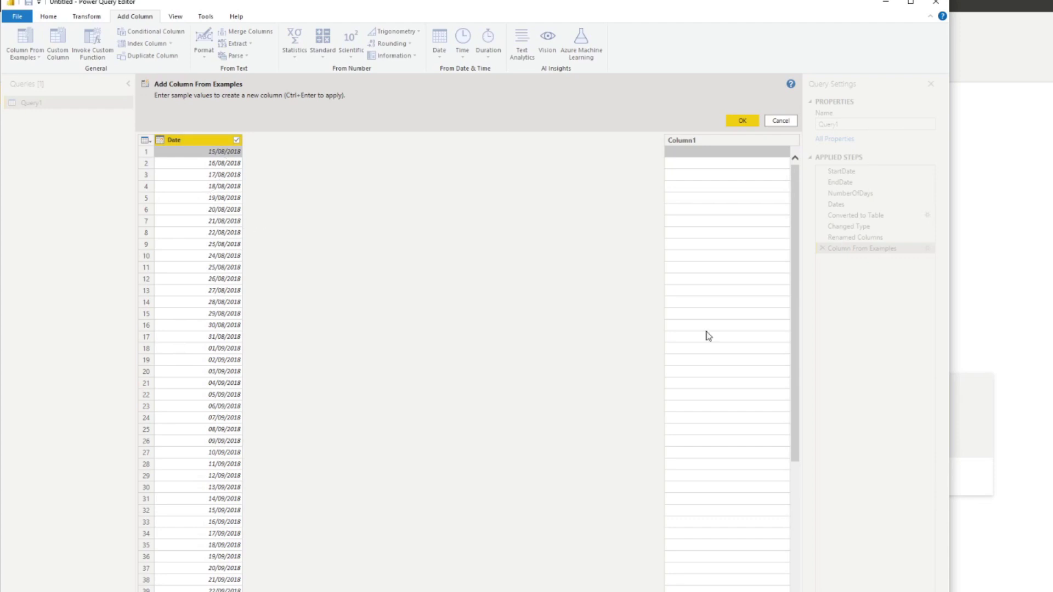
text(2018)
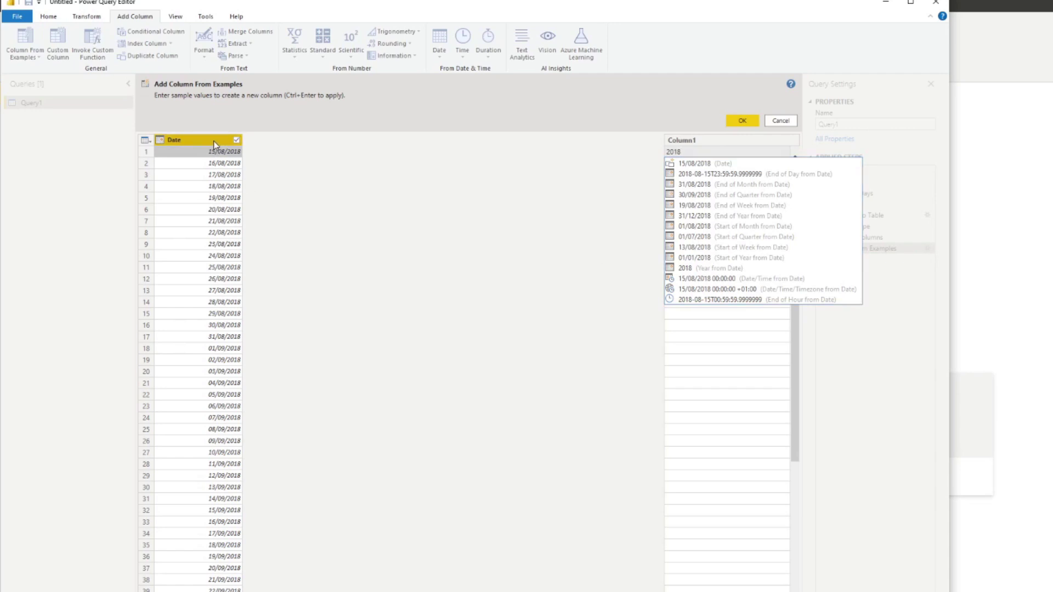
click(700, 268)
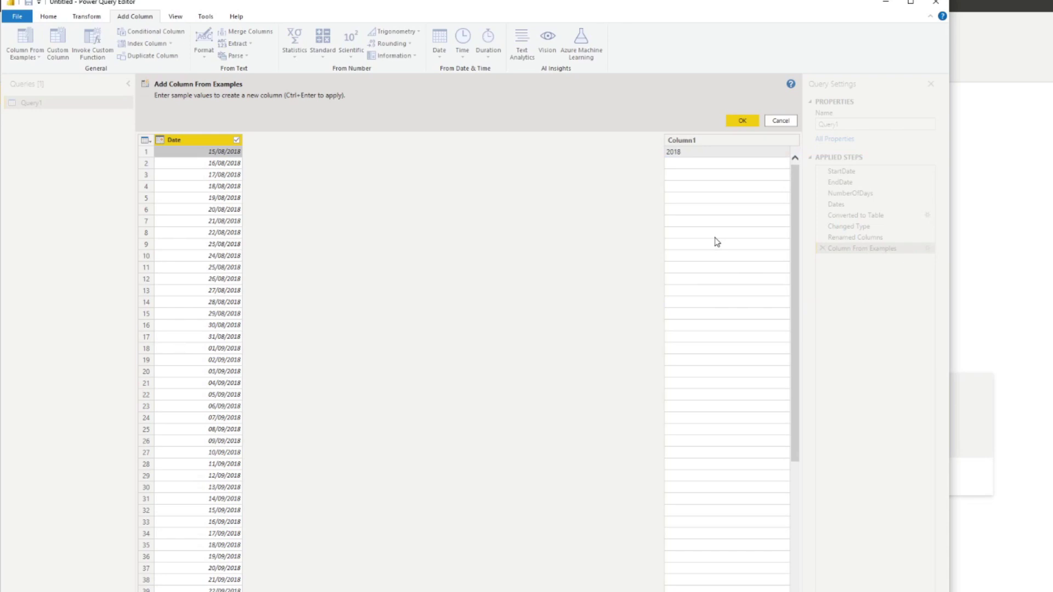
key(Return)
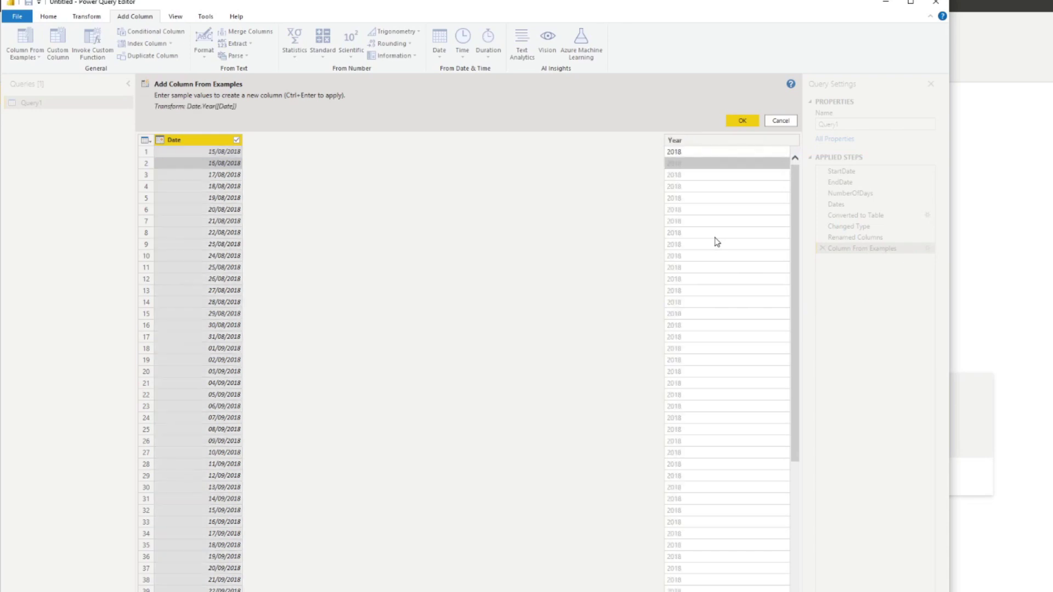
click(741, 122)
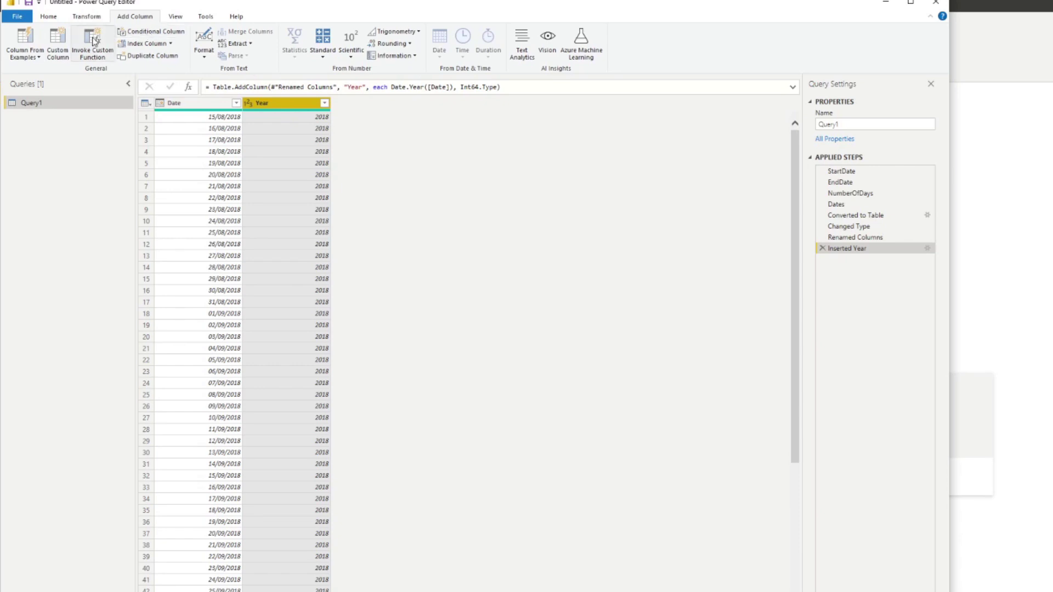
- Add a column from the month example 8 and name it Month
click(24, 39)
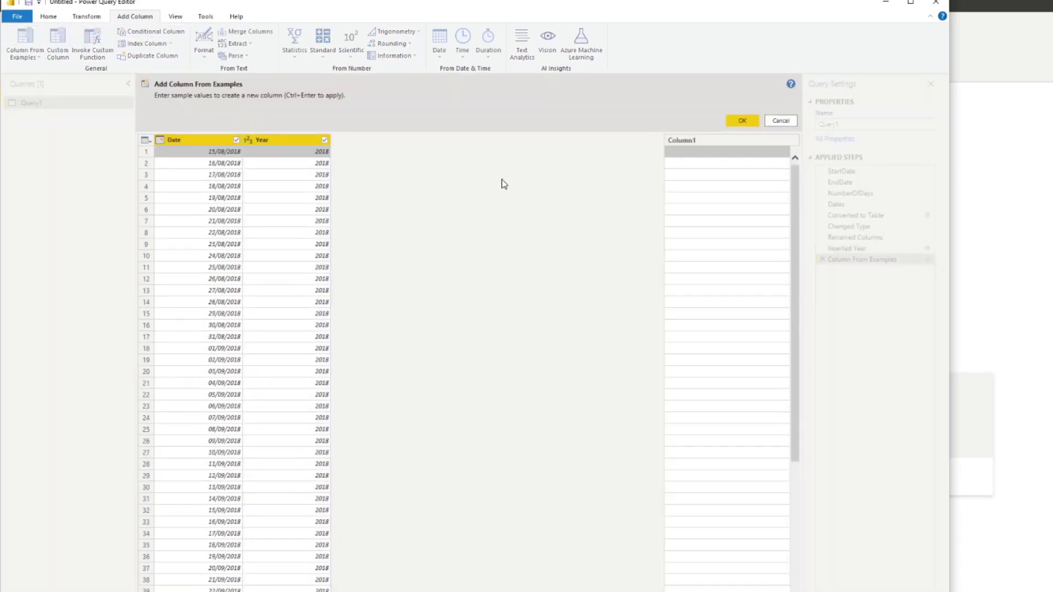
click(692, 153)
text(08)
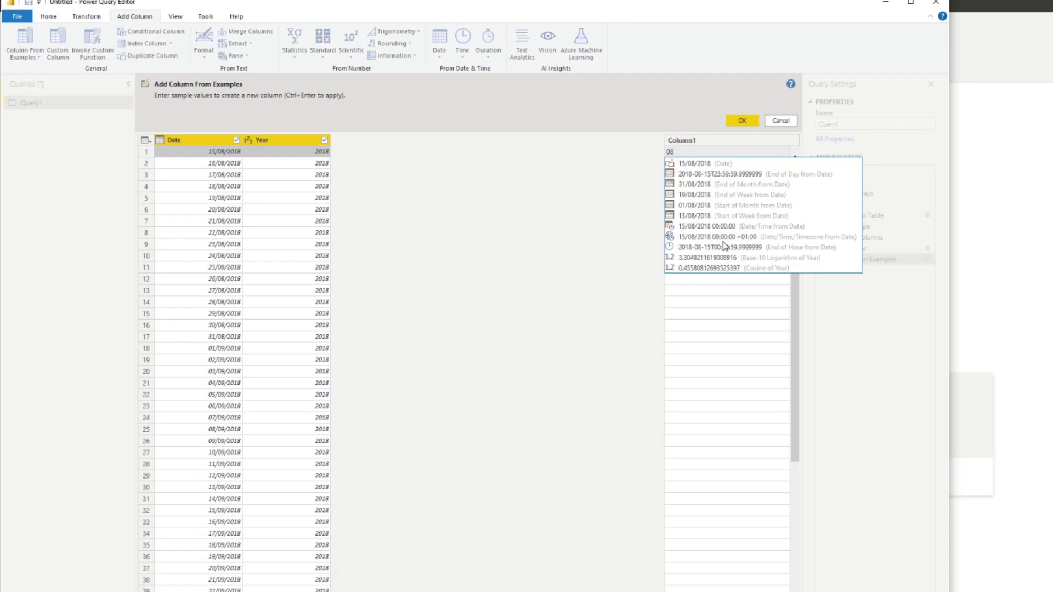
key(BackSpace)
text(8)
key(Return)
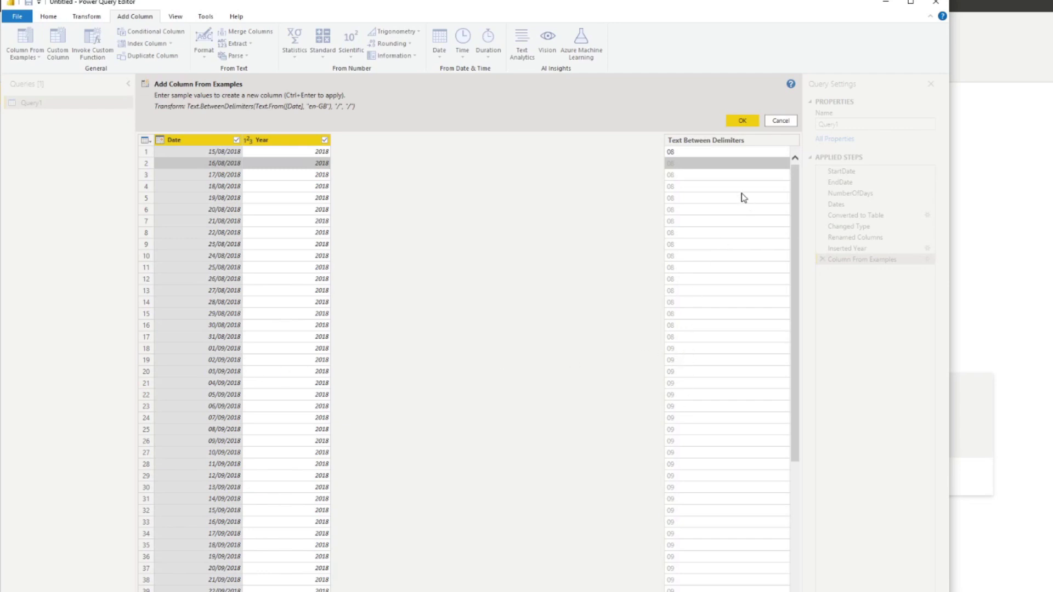
click(744, 142)
double_click(745, 141)
text(Mont)
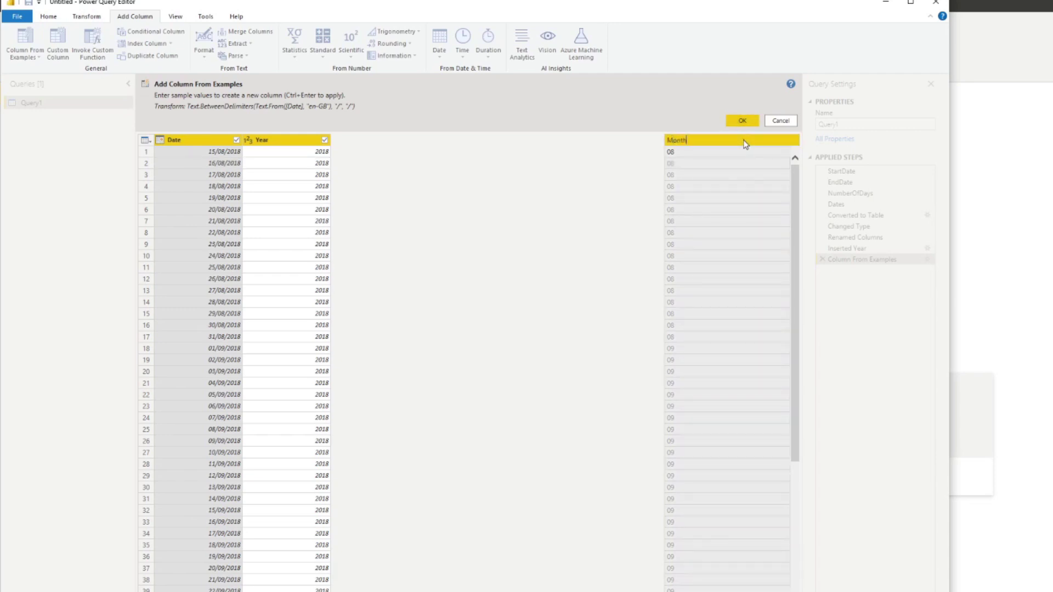
text(h)
key(Return)
click(742, 120)
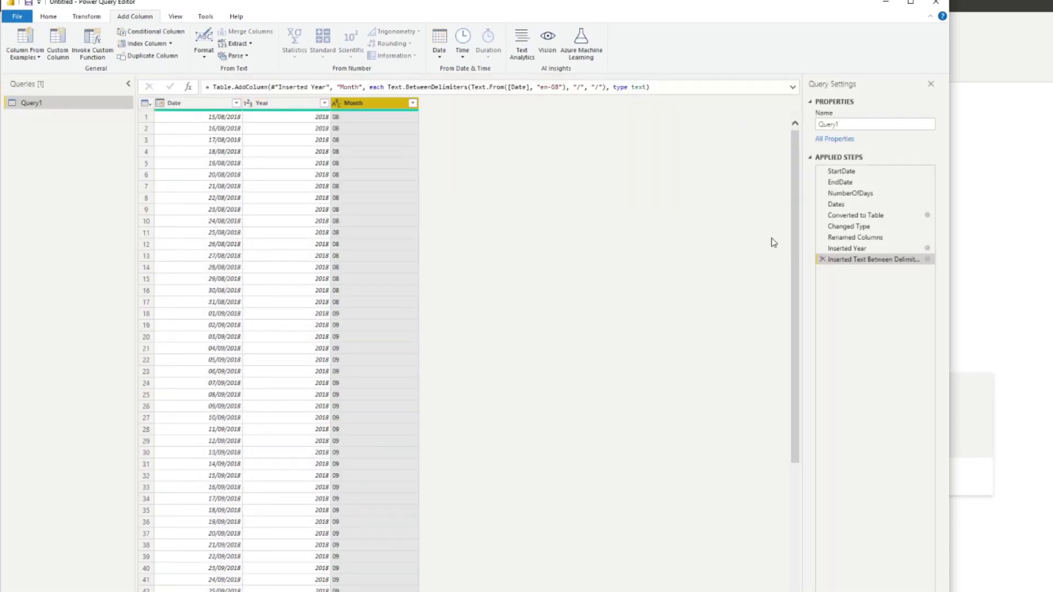
- Add a Day column from the example value 15
click(24, 40)
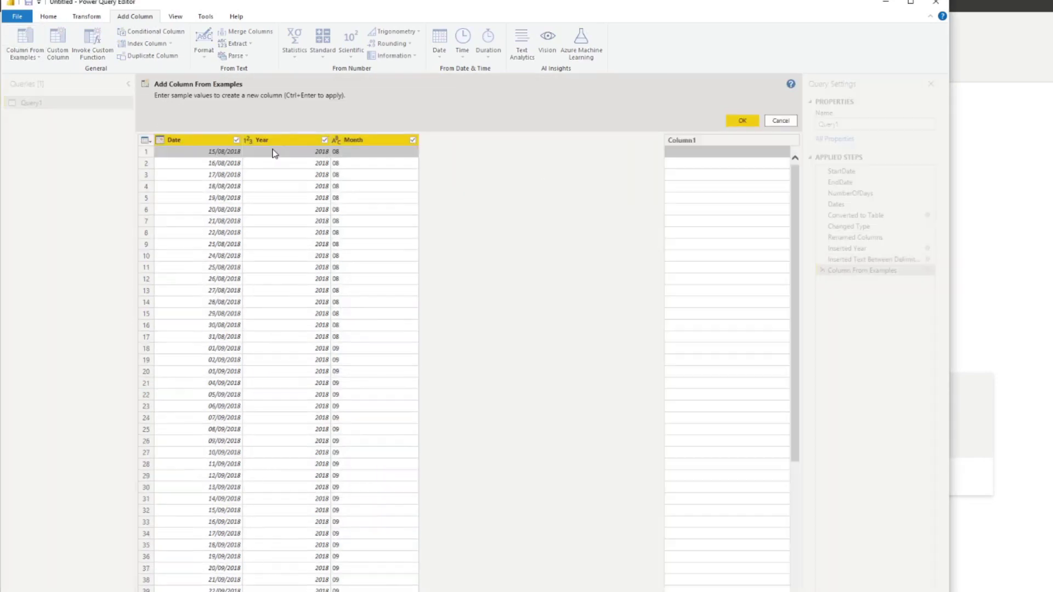
text(D)
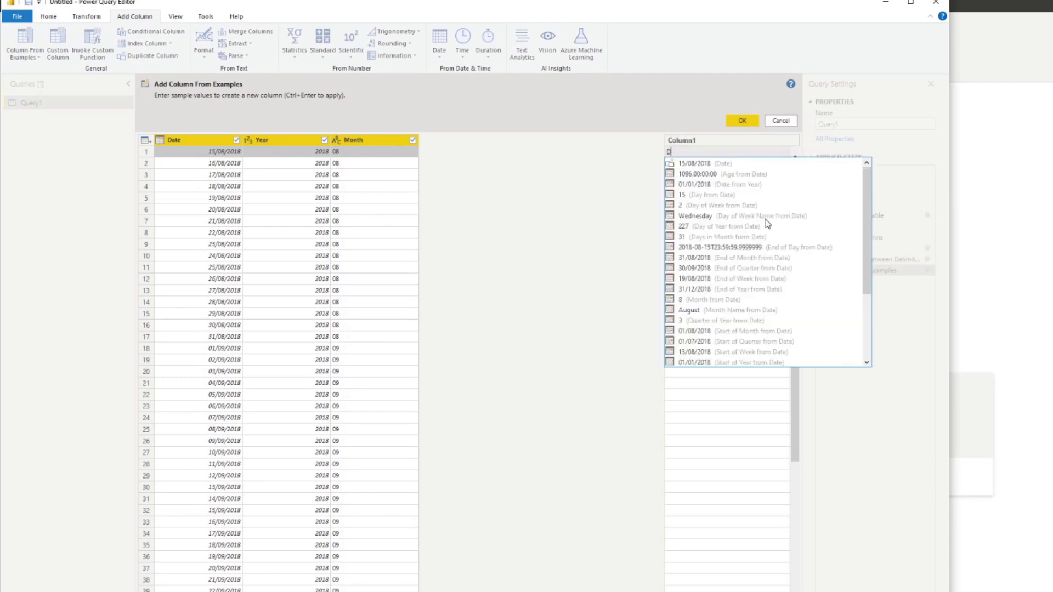
key(BackSpace)
text(15)
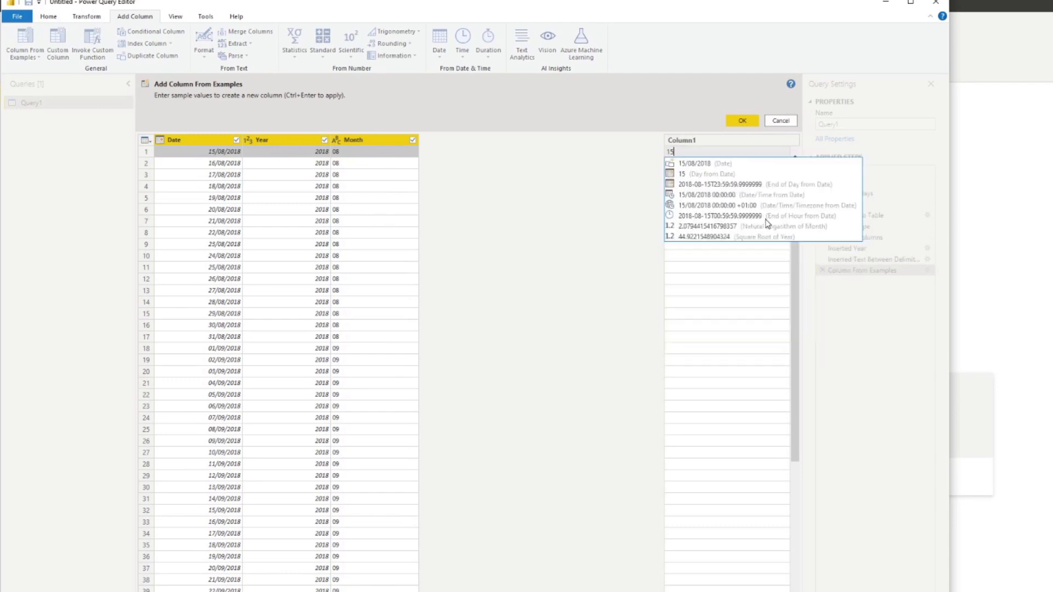
click(719, 174)
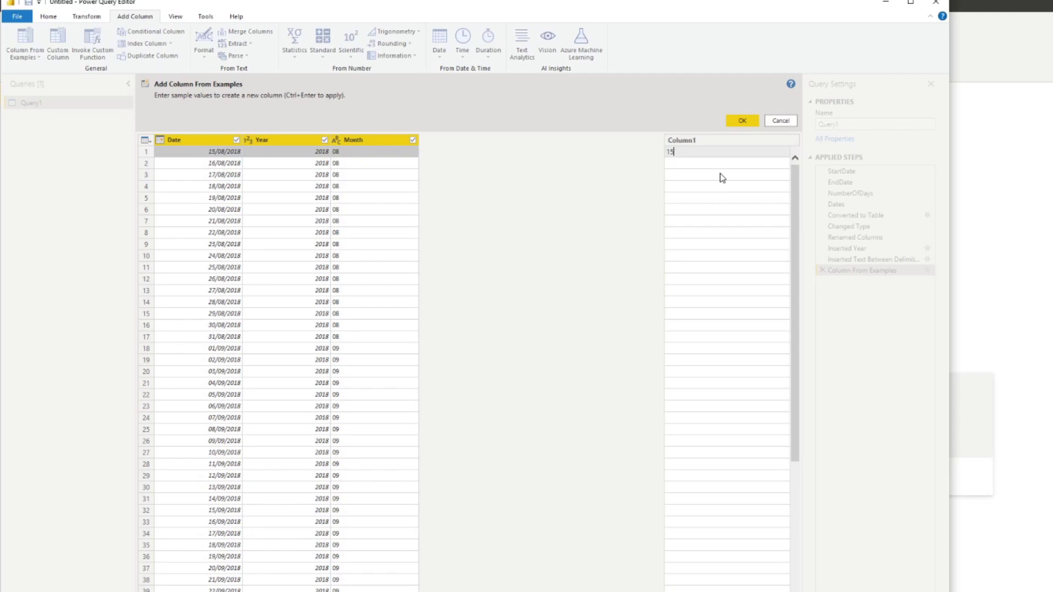
key(Return)
click(740, 118)
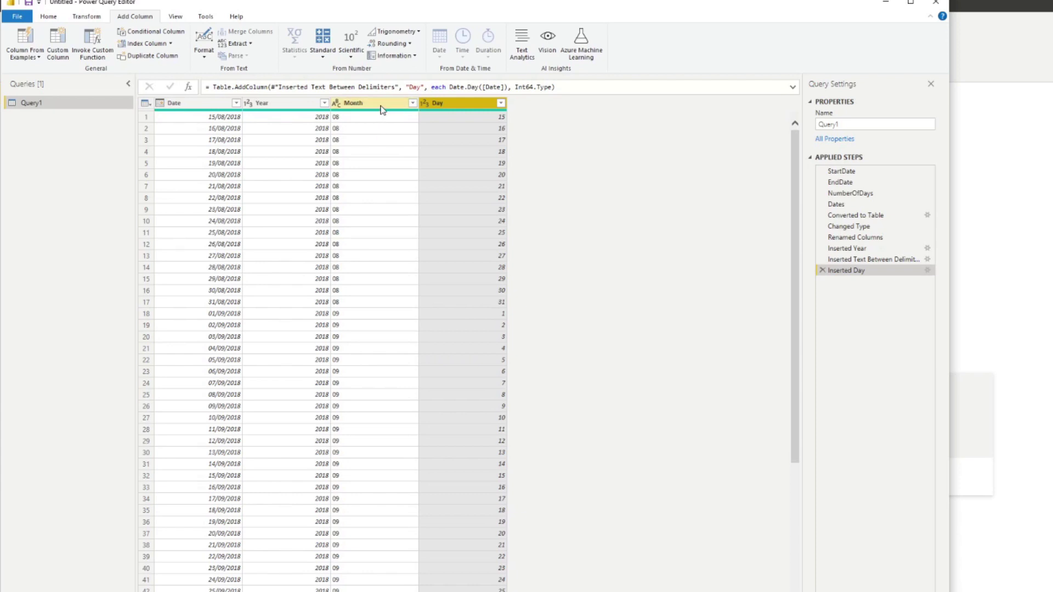
- Add a Month Name column from the example August
click(37, 45)
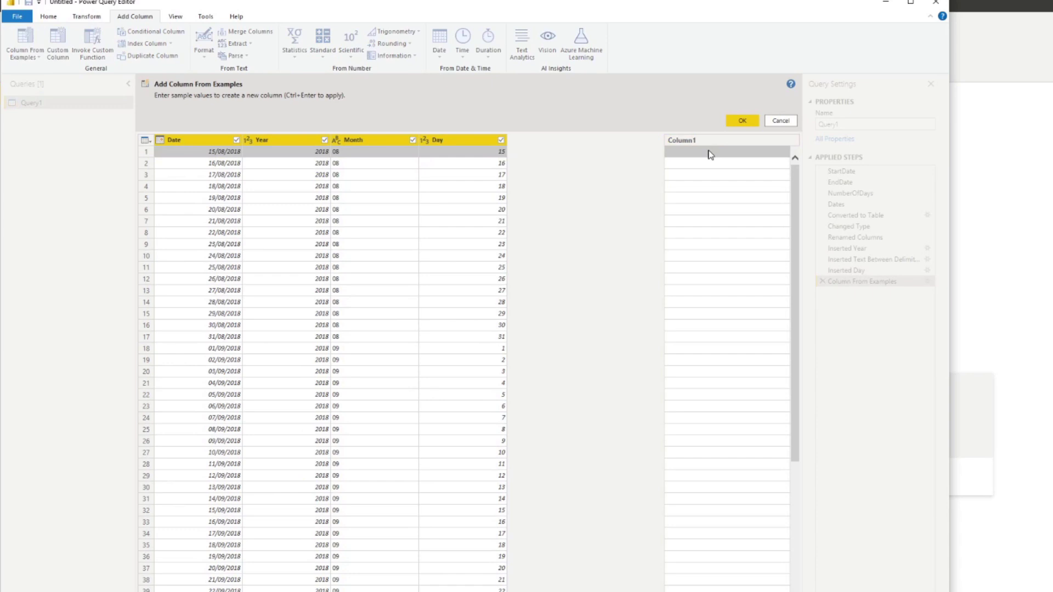
text(Augu)
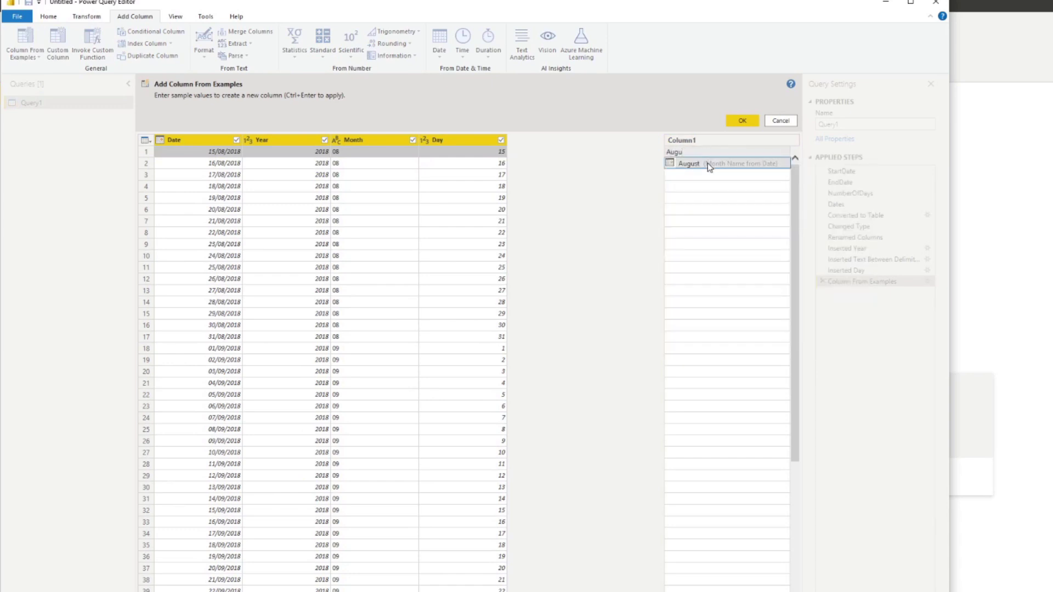
click(725, 161)
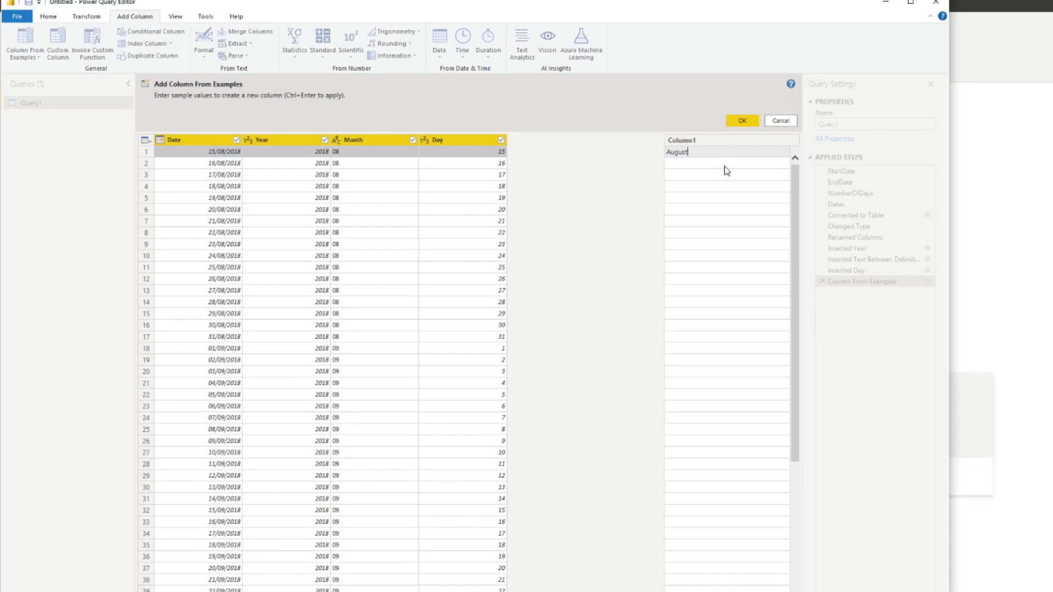
key(Return)
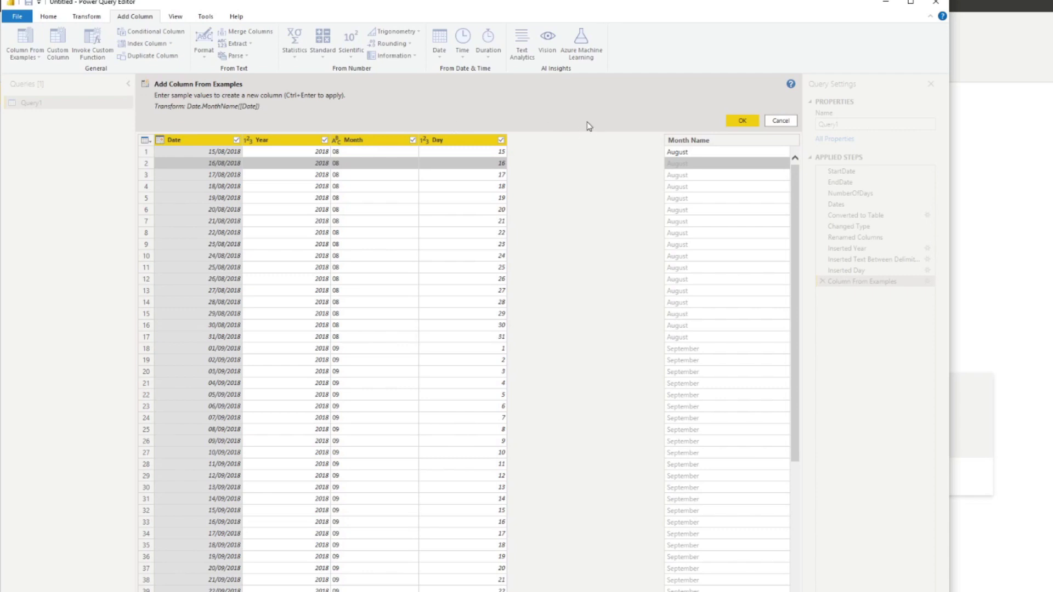
click(743, 120)
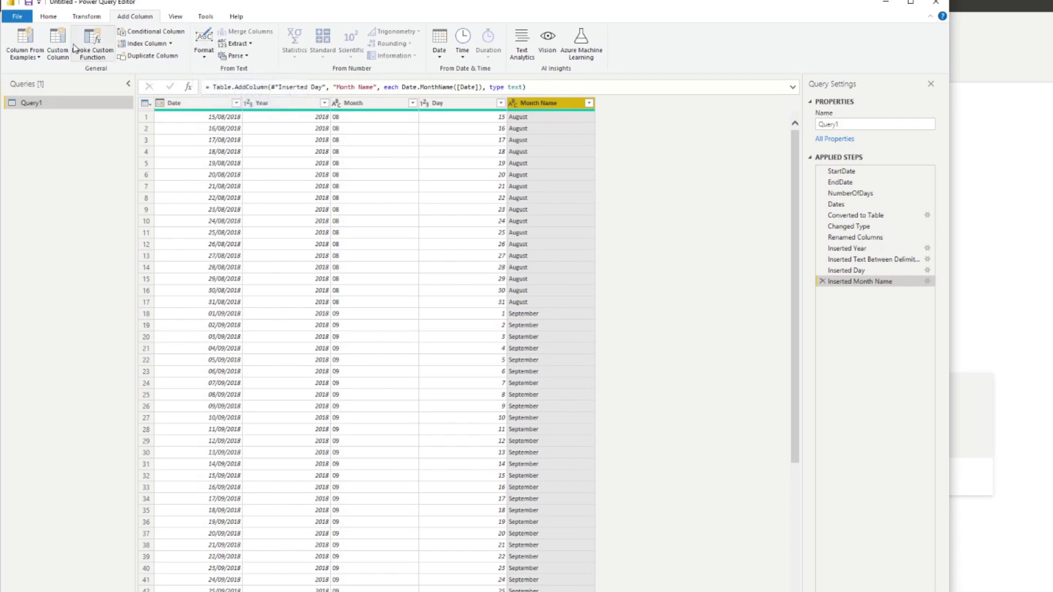
- Build a column from the example '2018 08' combining year and two-digit month
click(36, 36)
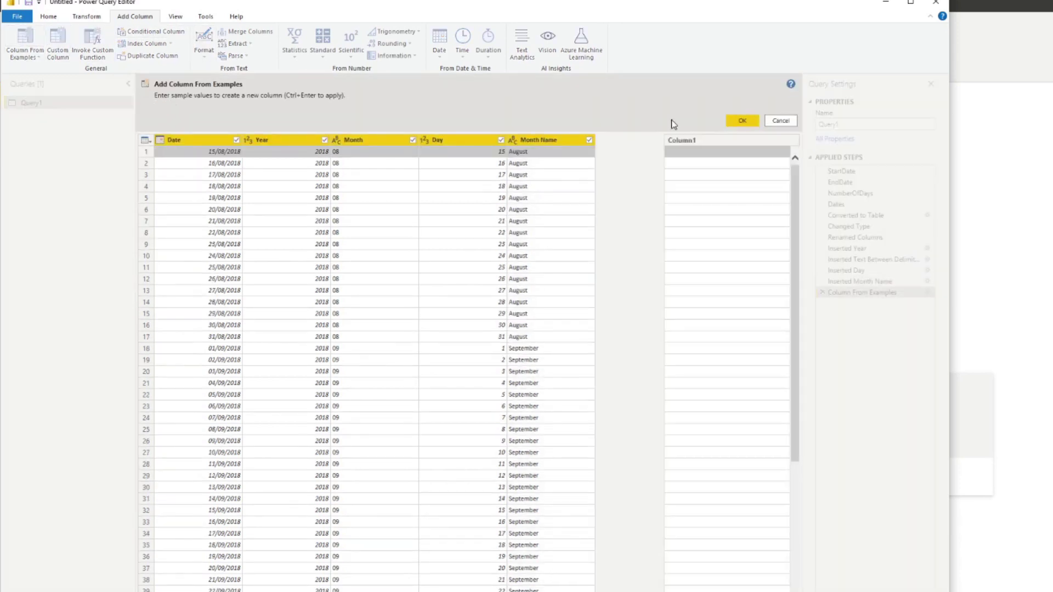
click(688, 156)
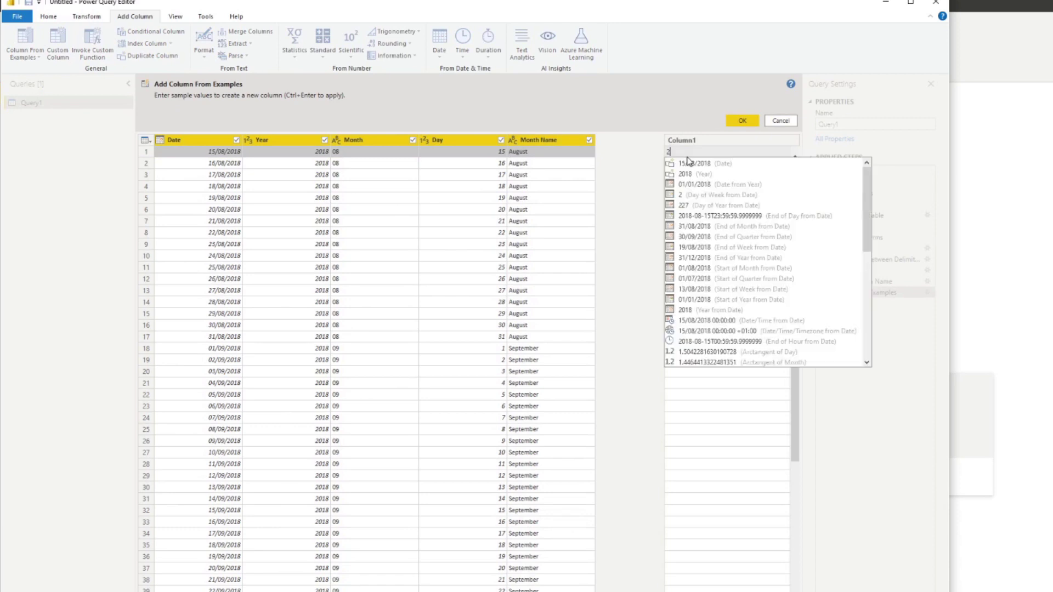
text(2018)
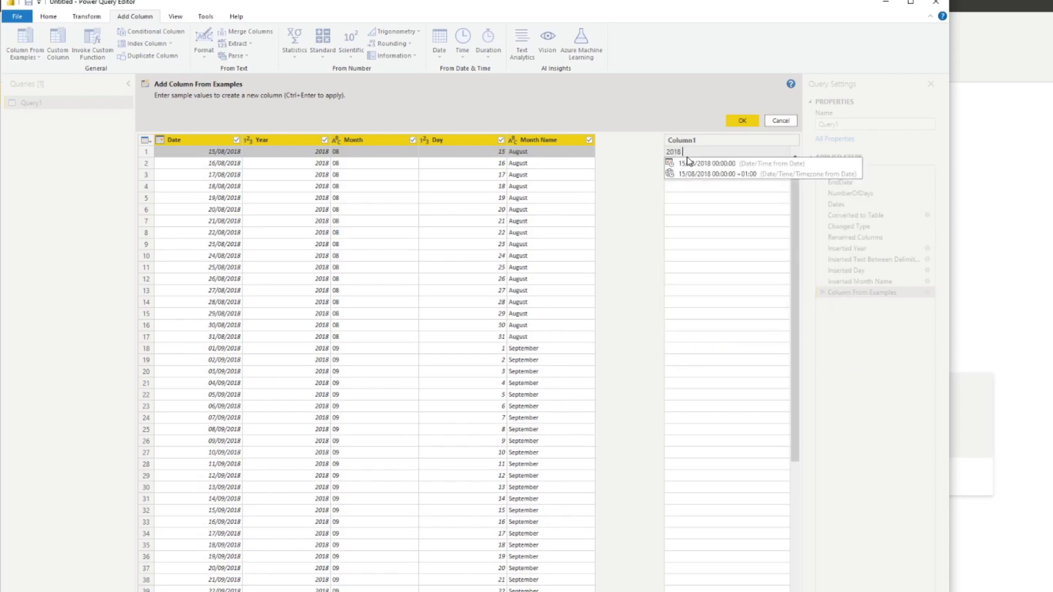
text( Augus)
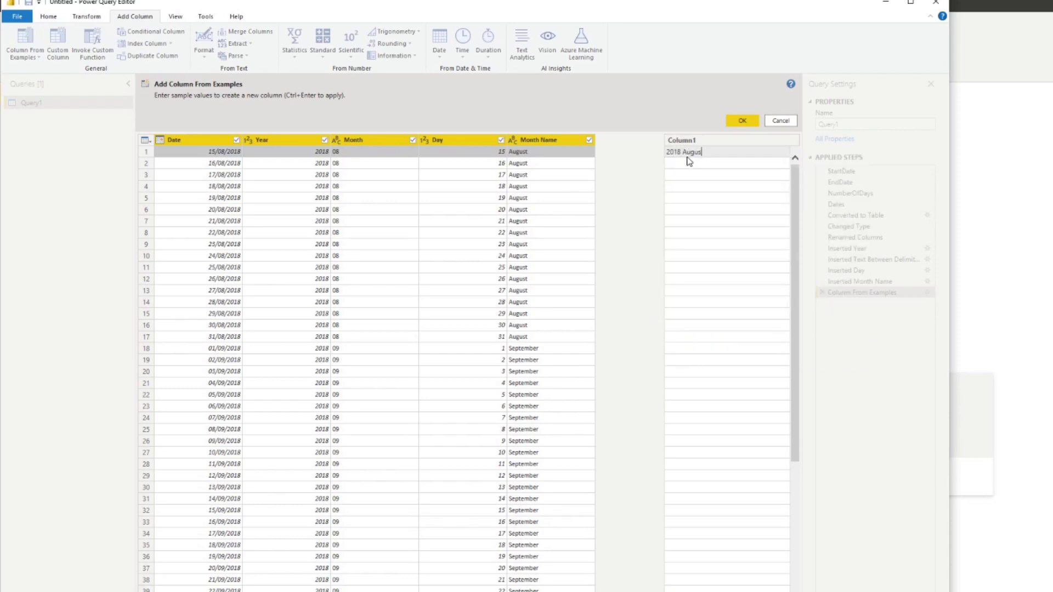
key(BackSpace)
key(BackSpace)
key(BackSpace)
key(BackSpace)
key(BackSpace)
key(BackSpace)
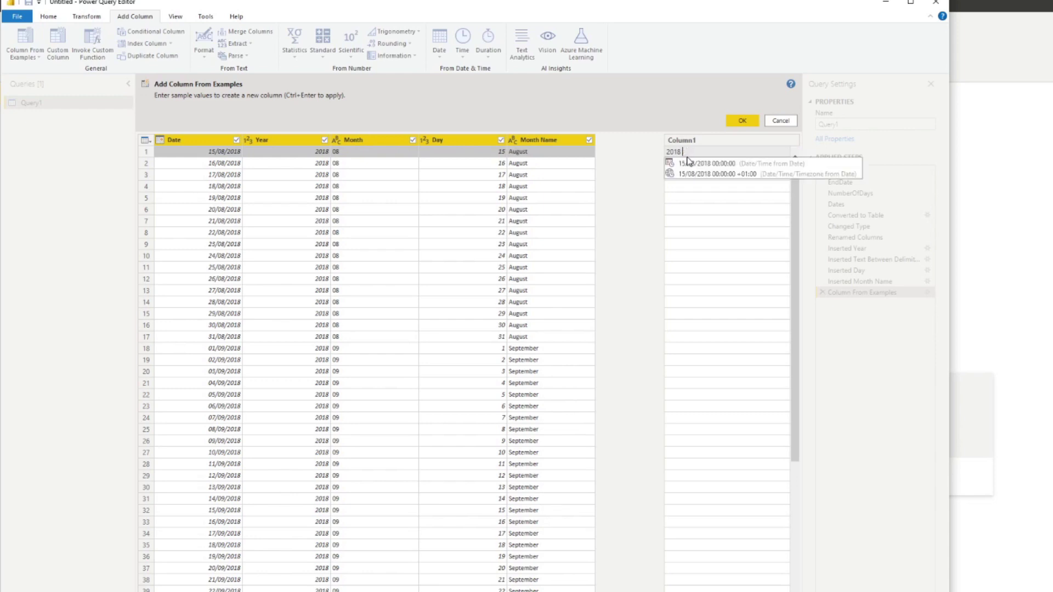
text(08)
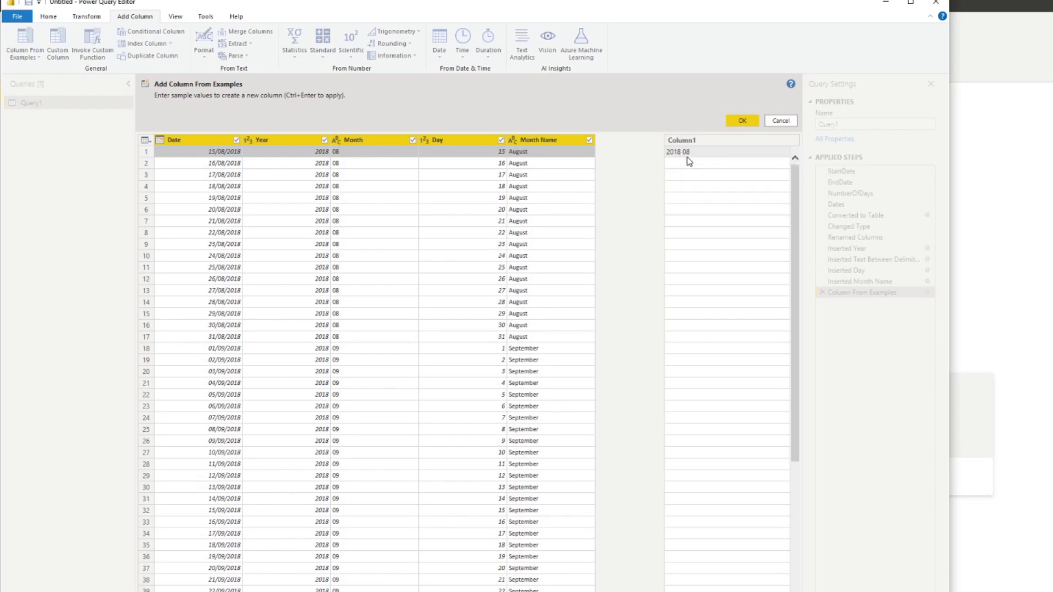
key(Return)
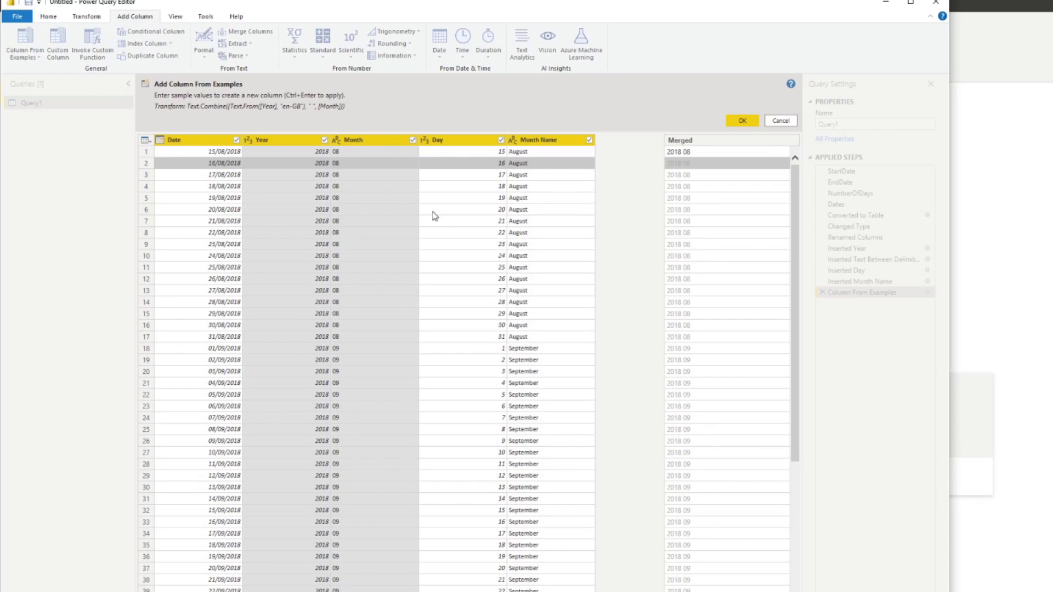
scroll(707, 418, down, 3)
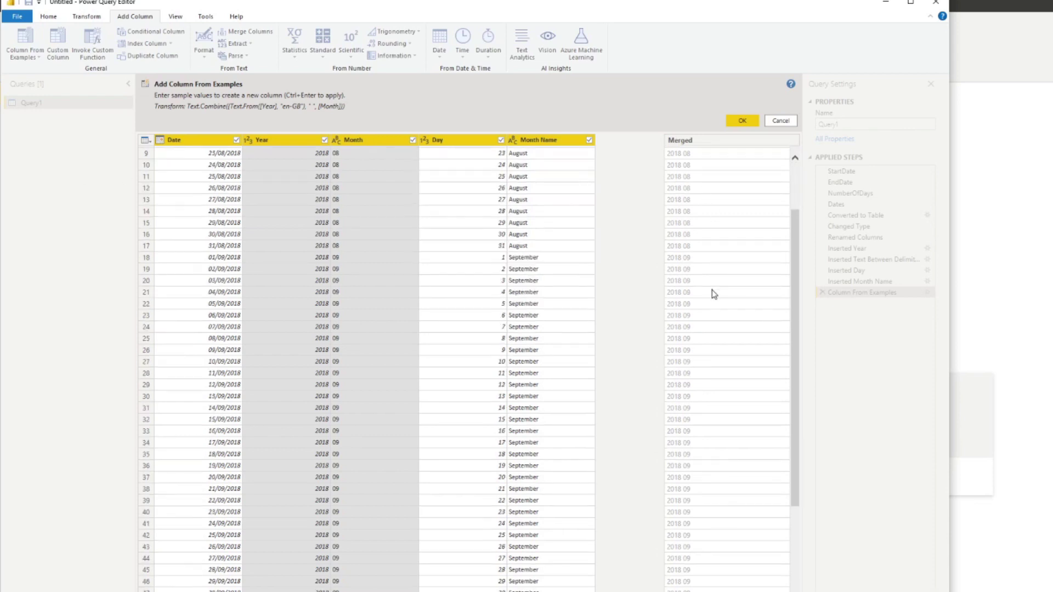
scroll(707, 418, down, 15)
scroll(707, 418, up, 20)
click(707, 163)
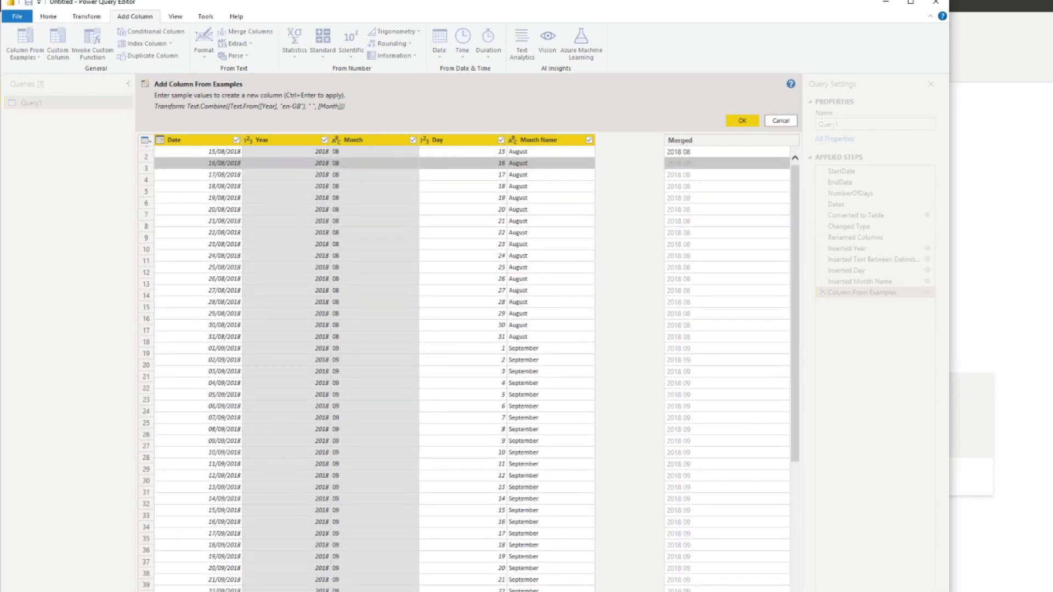
- Rename the Merged column to Year Month and add it to the query
click(689, 143)
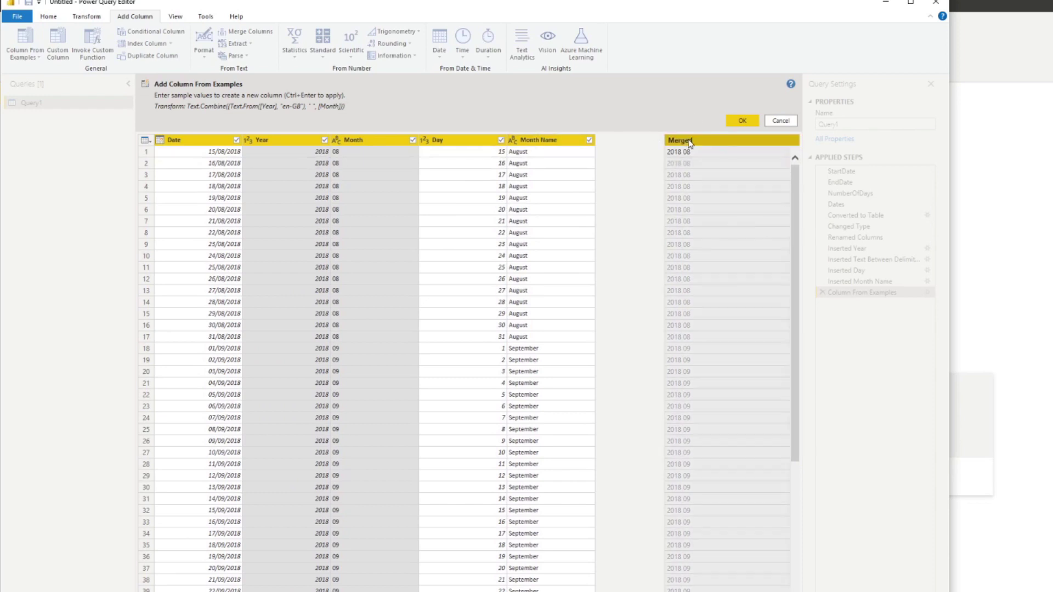
double_click(689, 142)
text(Year Month)
key(Return)
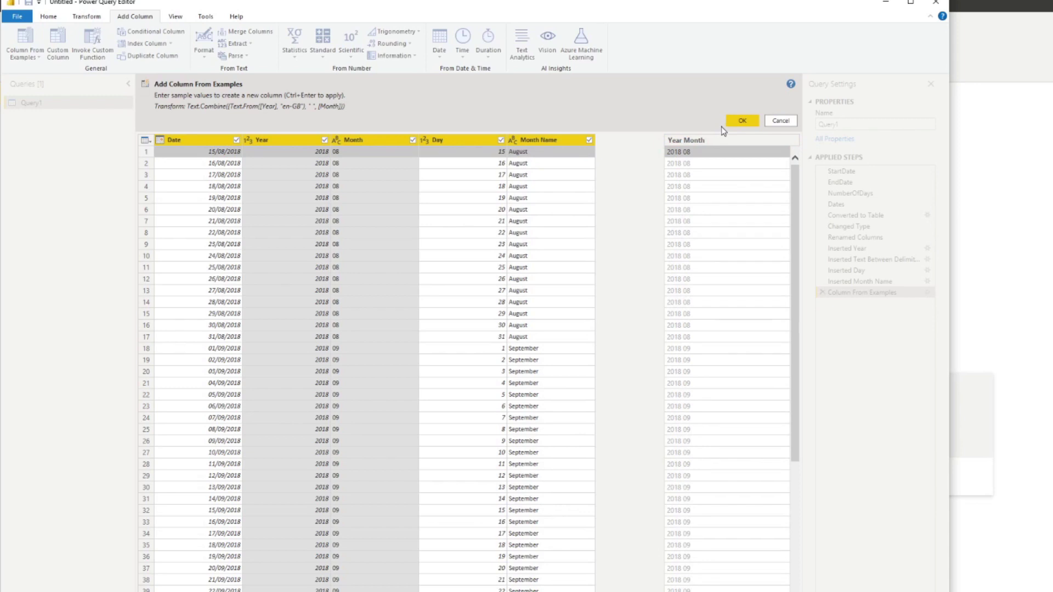
click(736, 122)
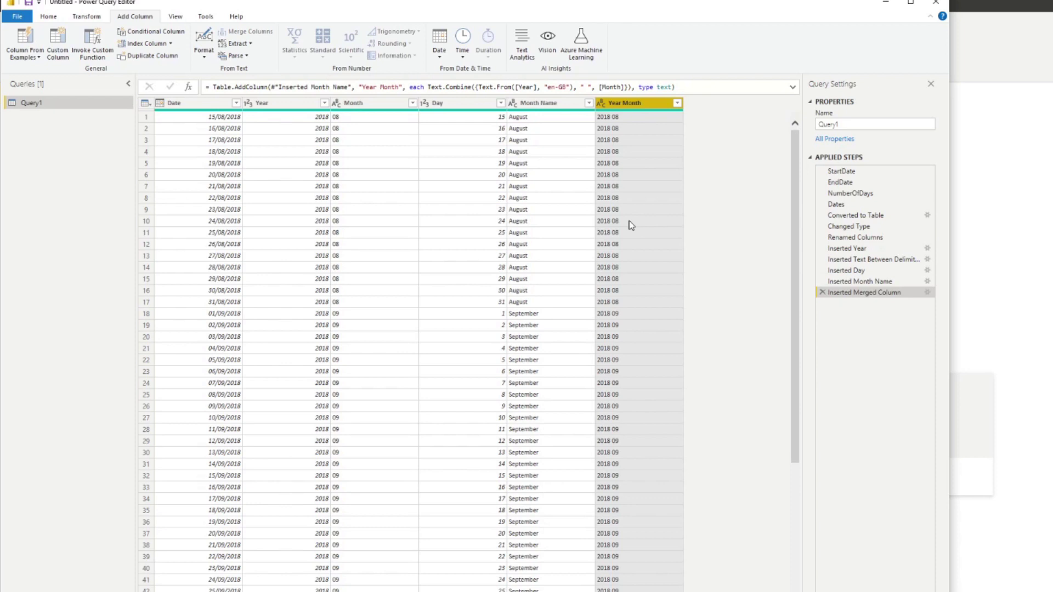
- Select all of the date-table query's M code in Advanced Editor, then close it
click(57, 18)
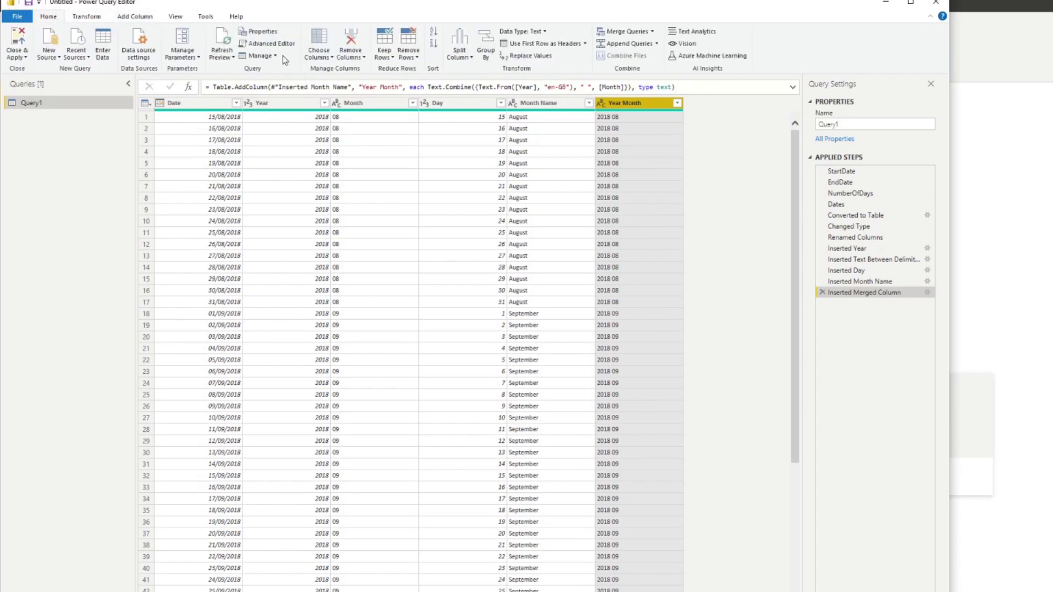
click(267, 44)
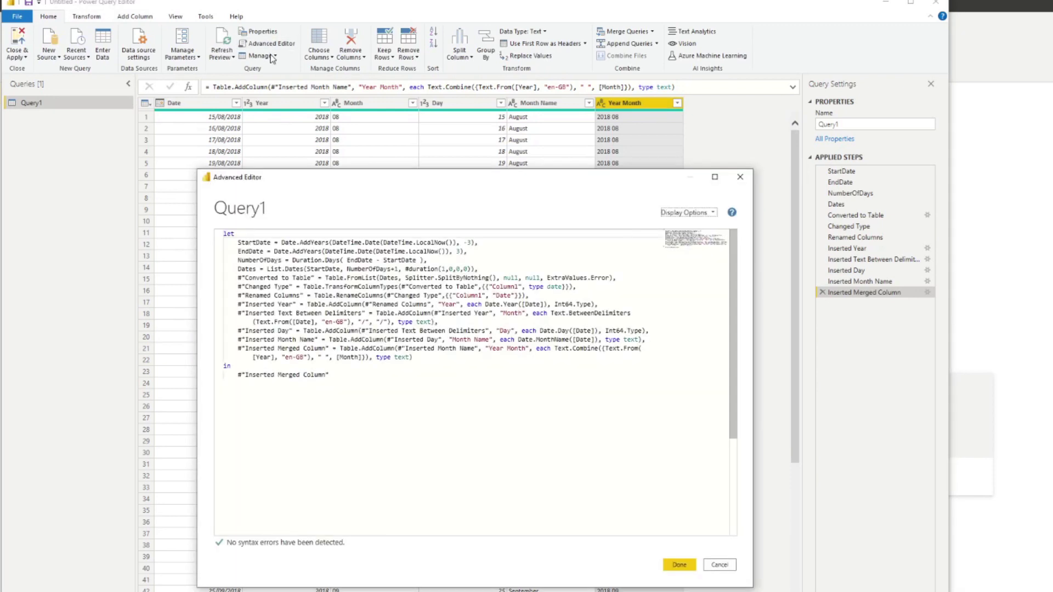
click(447, 323)
key(ctrl+a)
key(ctrl+c)
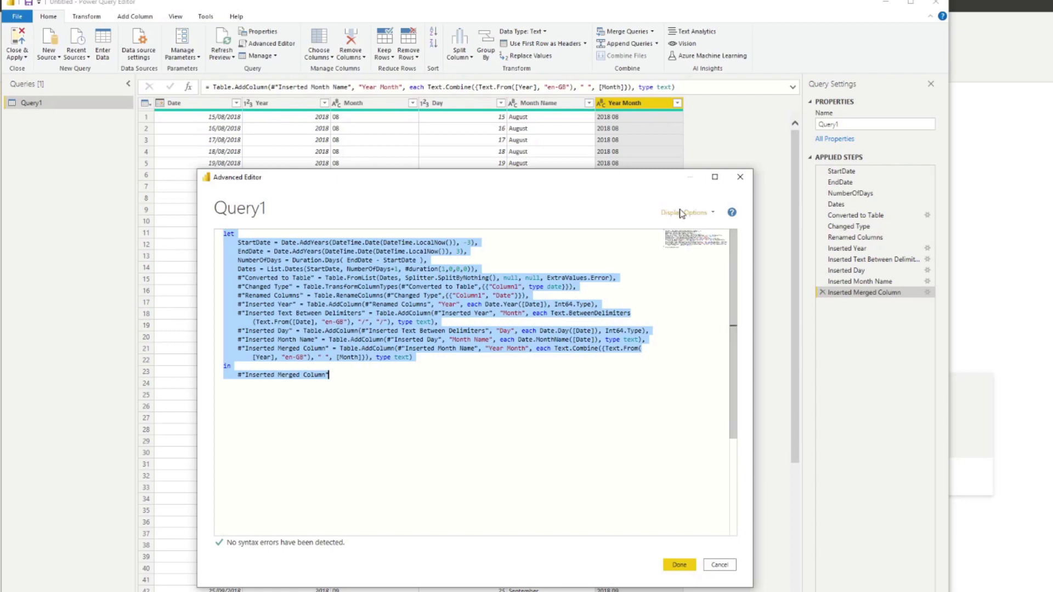
click(733, 184)
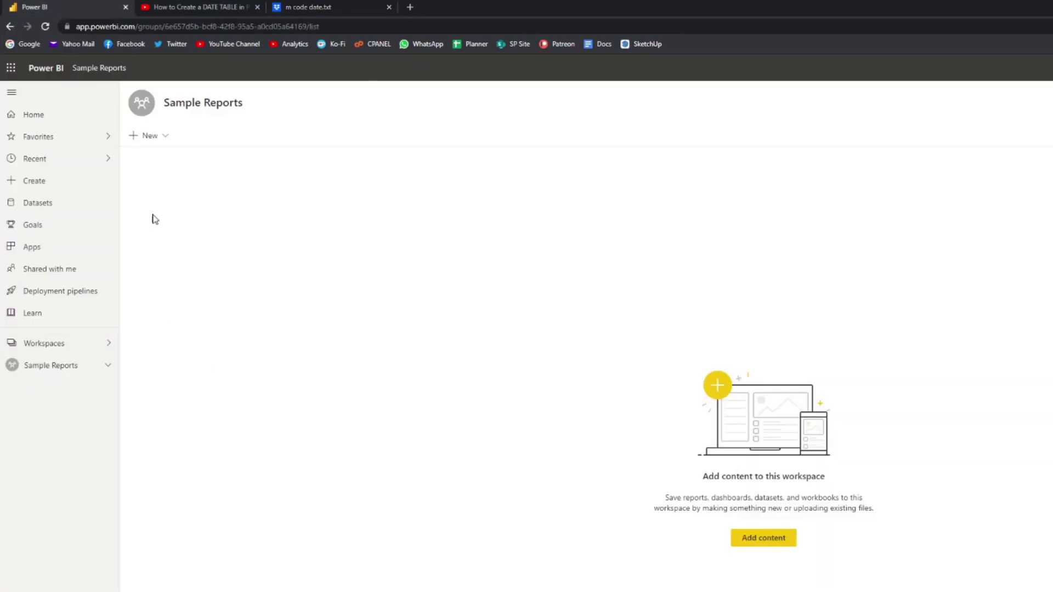
- Create a new dataflow in Sample Reports and choose to add new tables
click(165, 138)
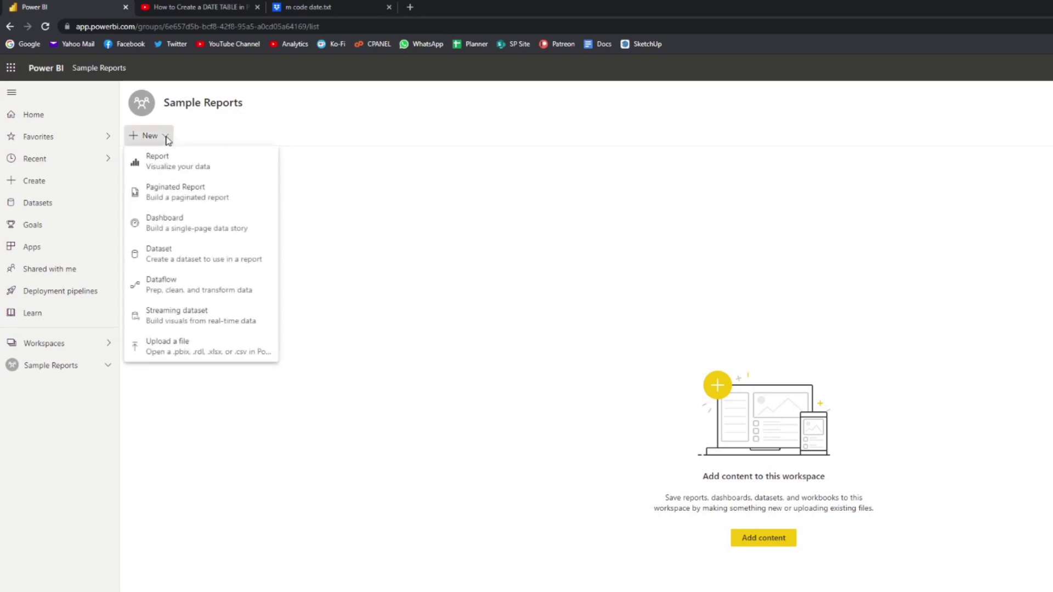
click(200, 286)
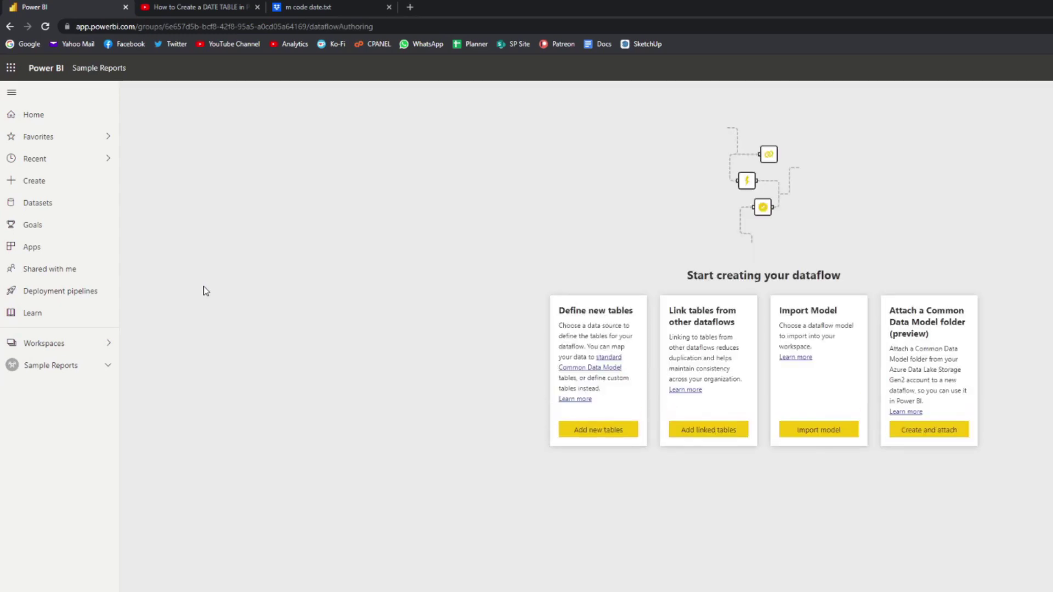
click(584, 432)
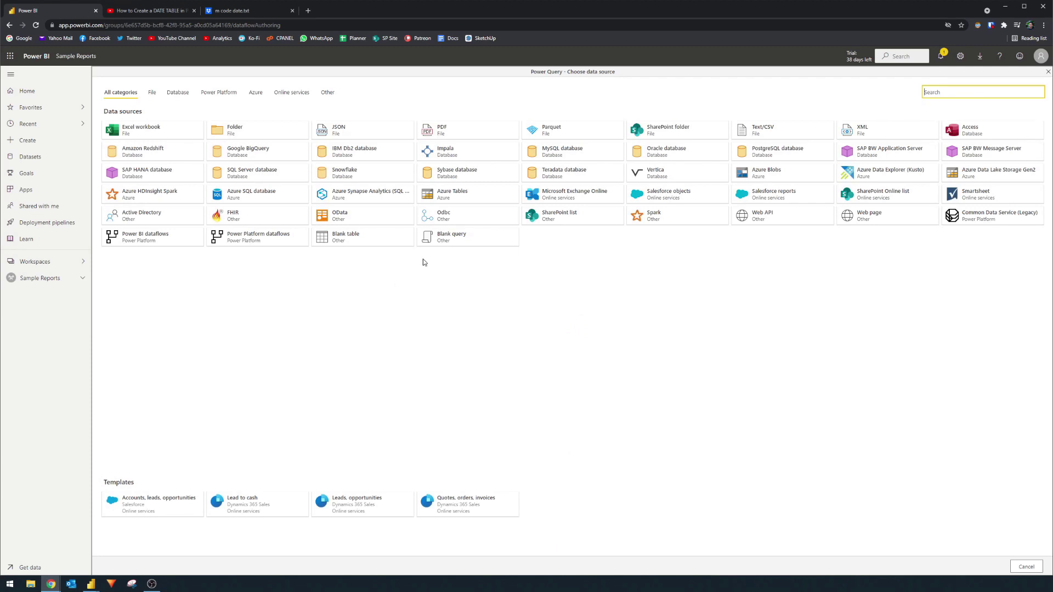
- Replace a blank query's code with the pasted M date-table script, producing Date, Year, Month, Day, Month Name and Year Month columns
click(463, 241)
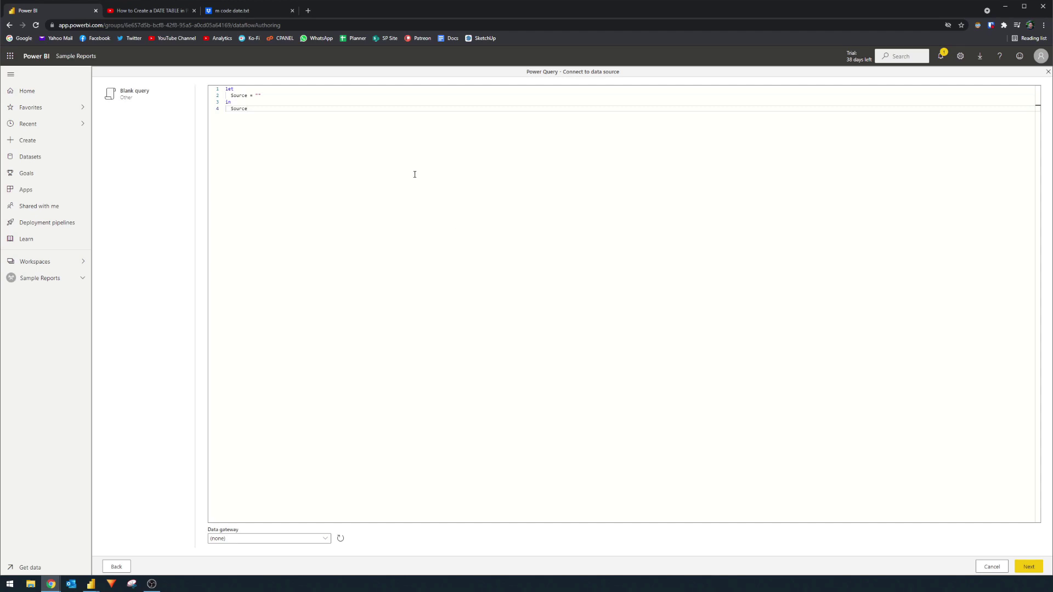
key(ctrl+a)
key(ctrl+v)
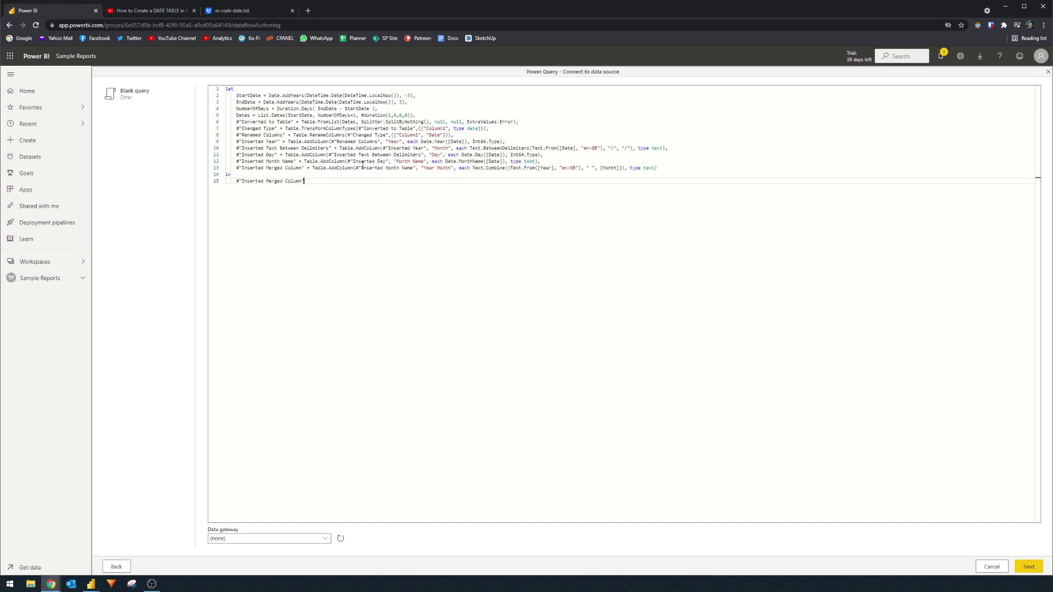
click(1029, 567)
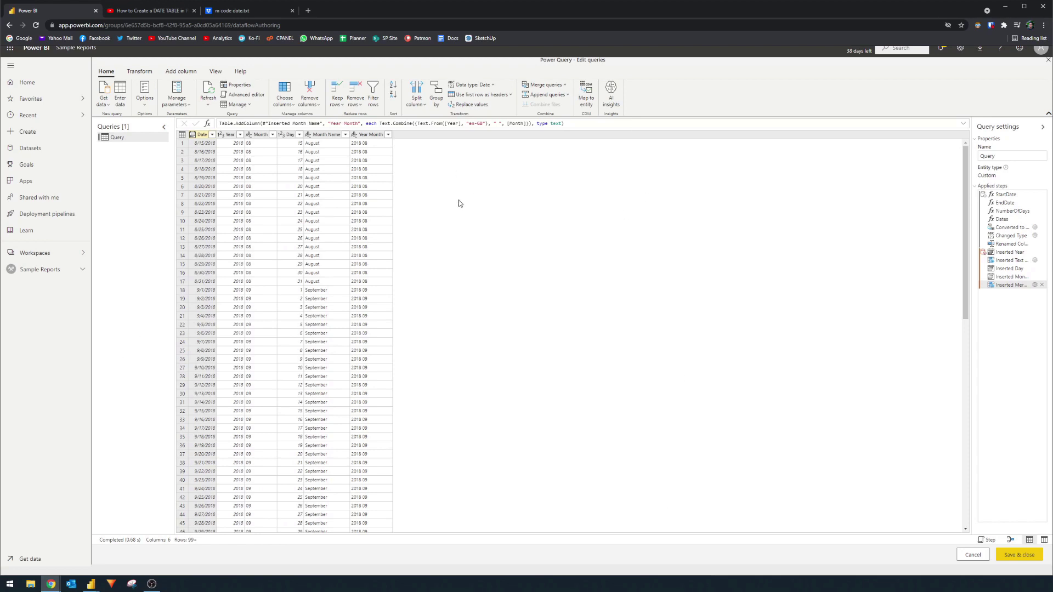
- Rename the query to Calendar
double_click(122, 138)
text(Calendar)
key(Return)
- Save the dataflow under the name Calendar and refresh it now
click(1020, 555)
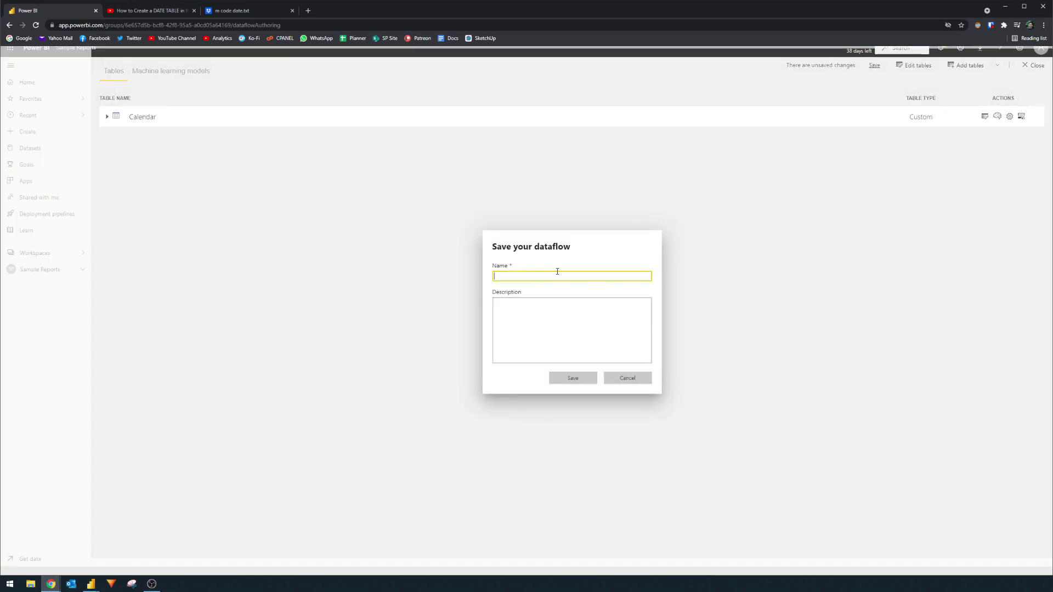
text(Calendar)
click(572, 378)
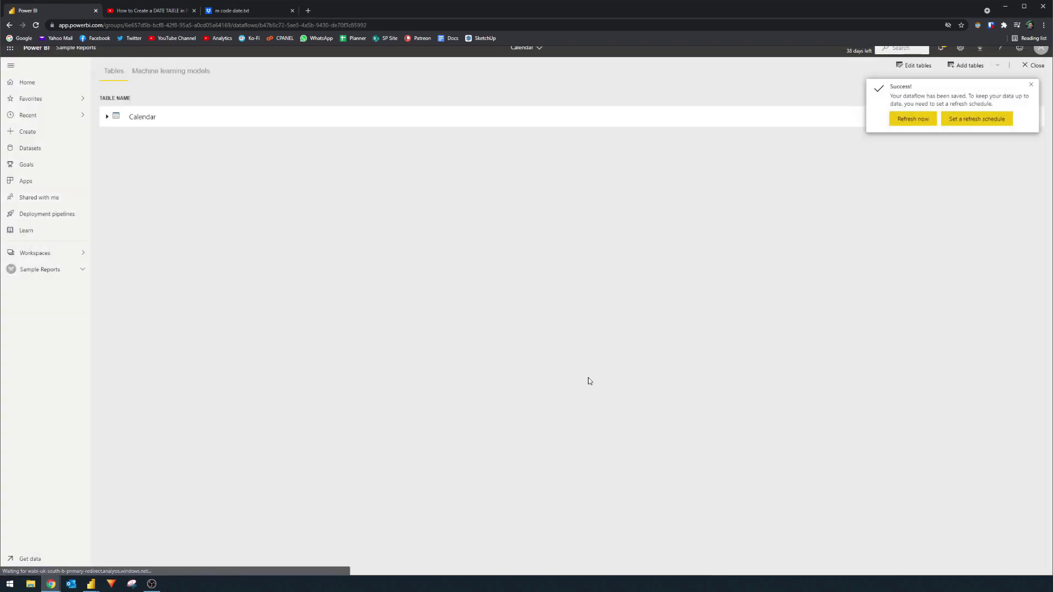
click(929, 119)
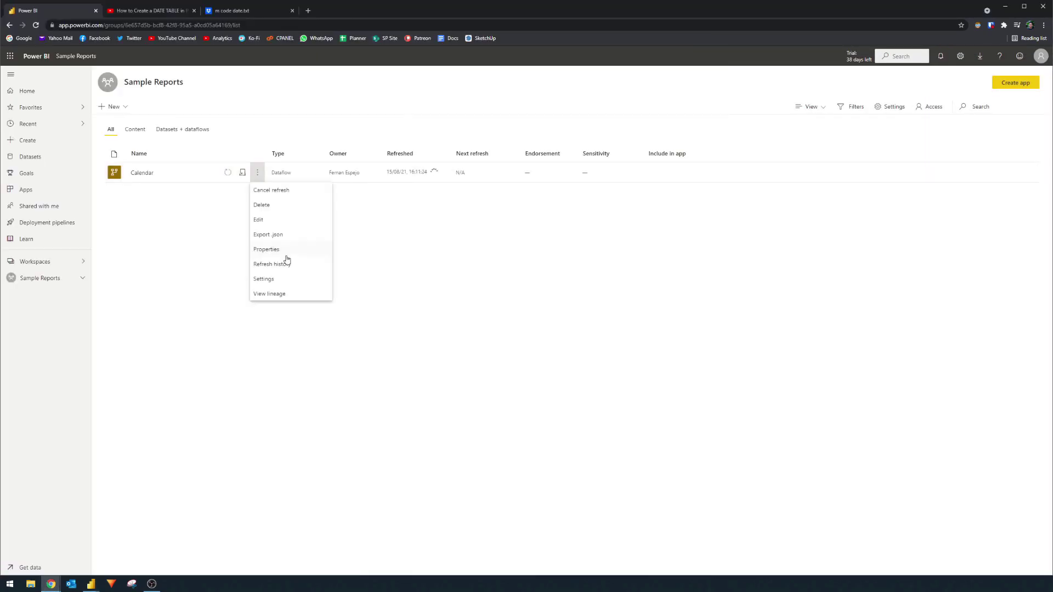
- Close the desktop Power Query Editor without applying, discarding its pending changes
click(263, 145)
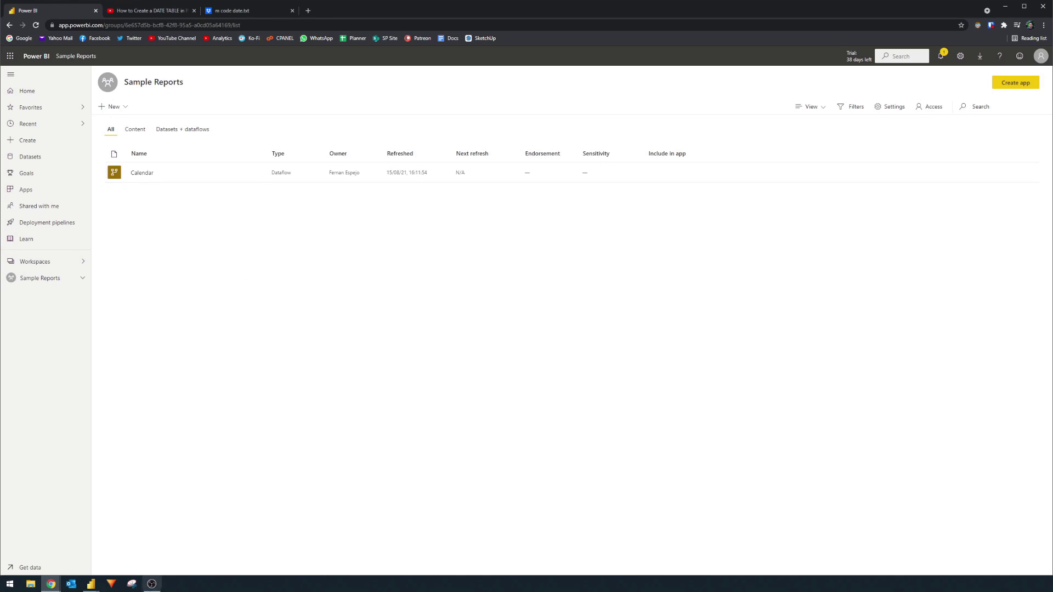
mouse_move(91, 583)
click(143, 551)
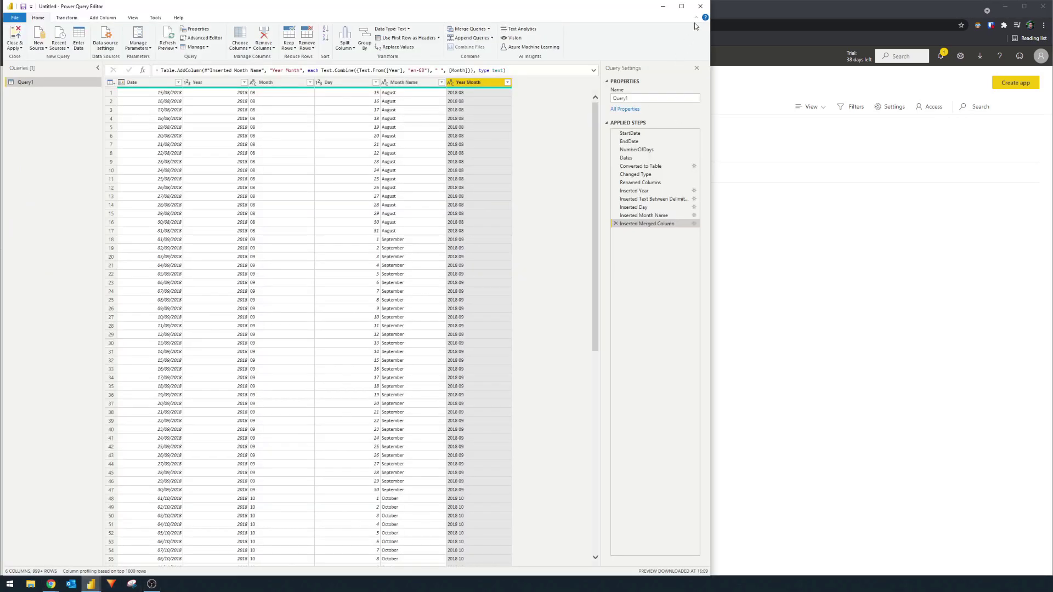
click(700, 6)
click(745, 305)
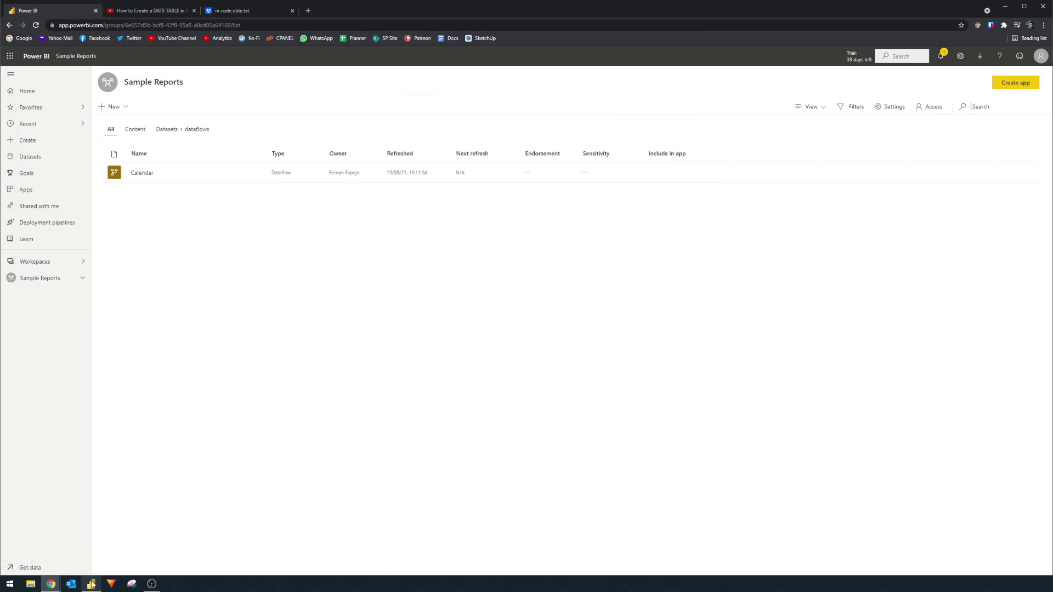
click(92, 585)
click(925, 75)
click(746, 311)
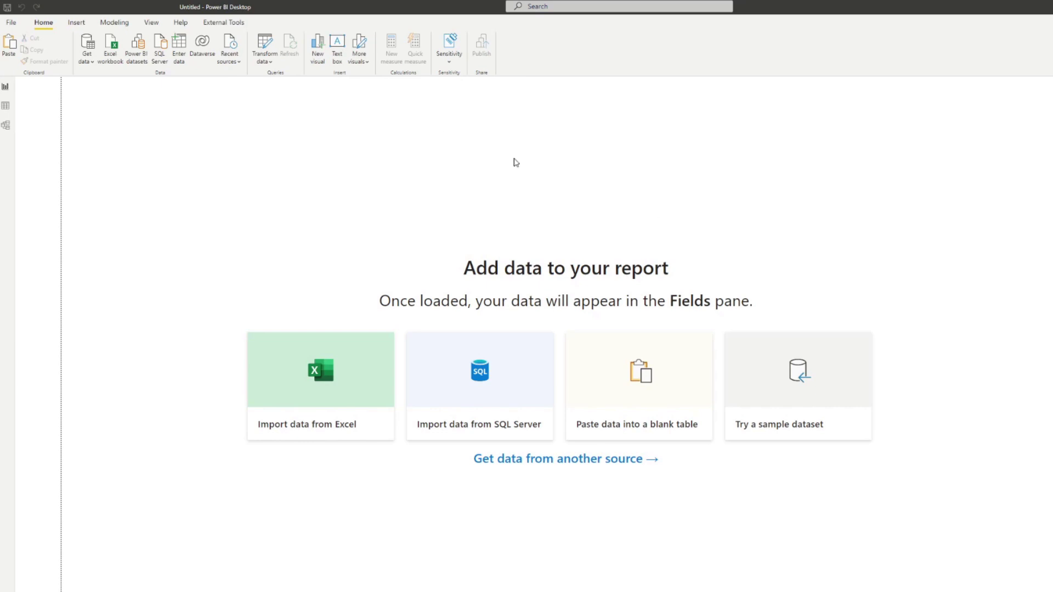
- Load the Calendar table from the Sample Reports workspace's Calendar dataflow via Power BI dataflows
click(85, 65)
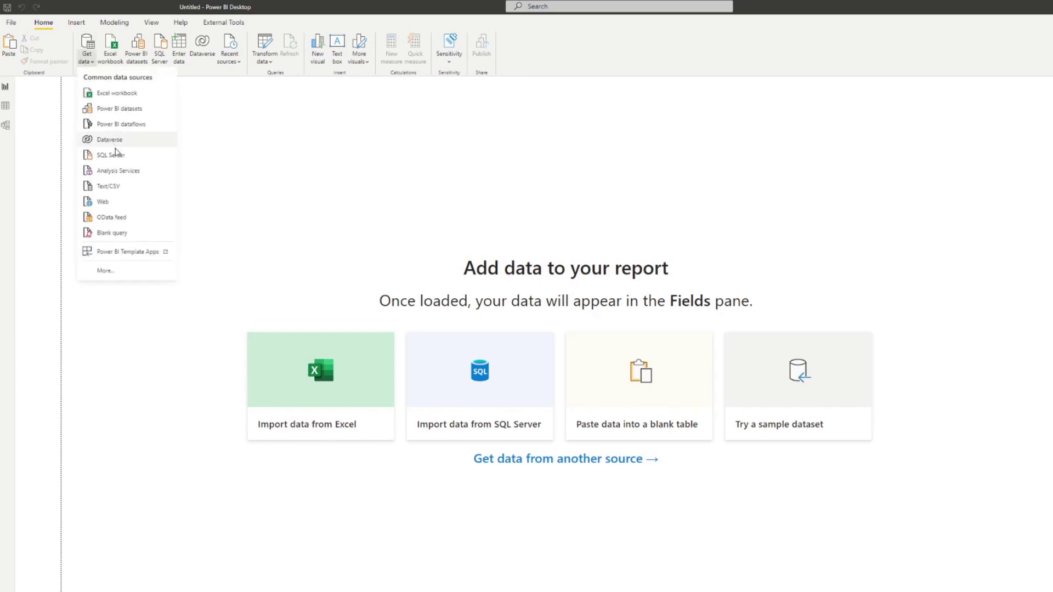
click(125, 126)
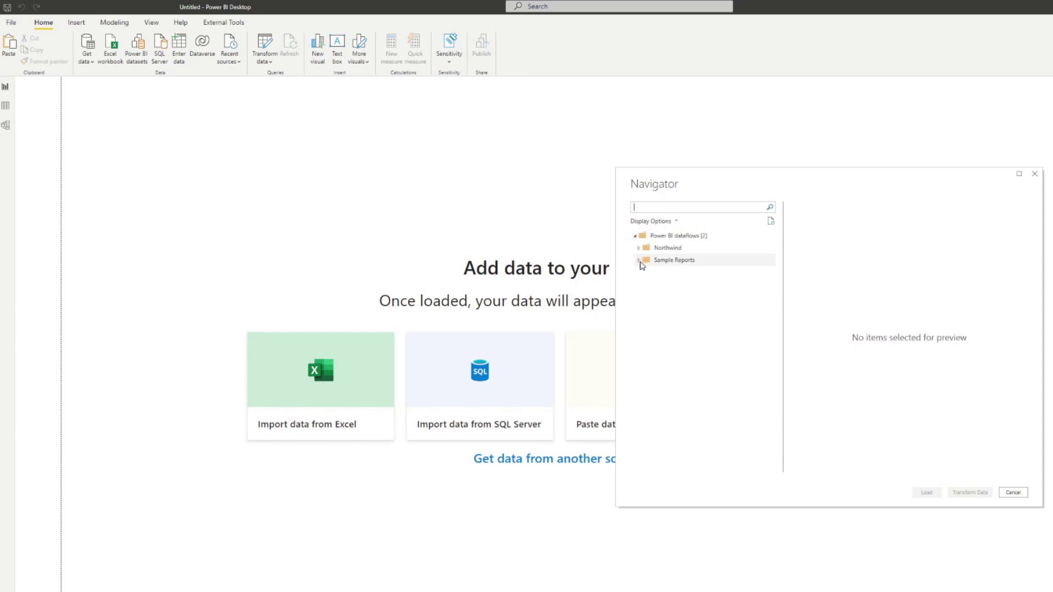
click(639, 261)
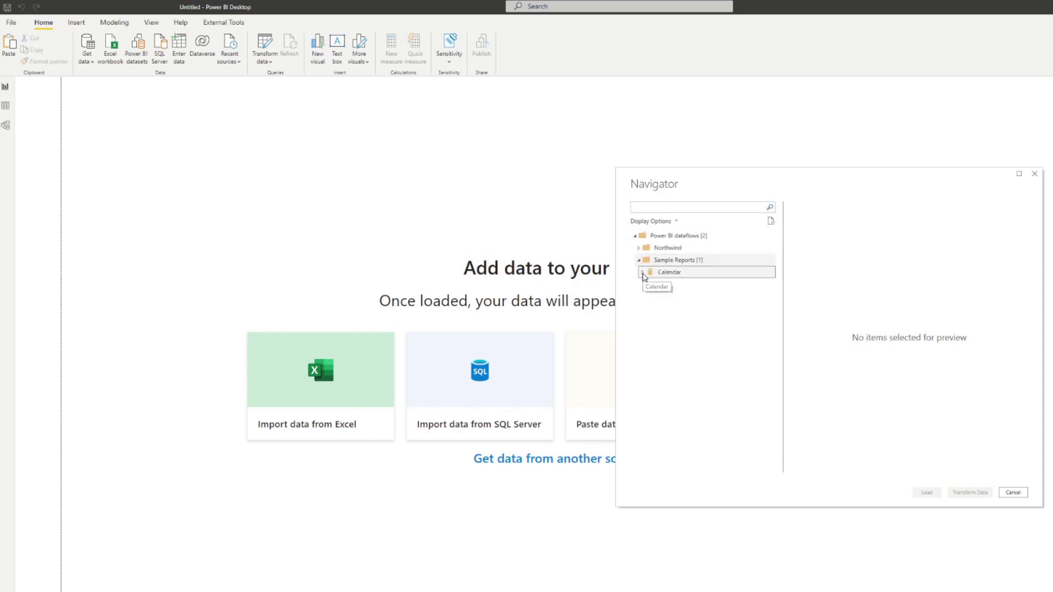
click(642, 272)
click(653, 284)
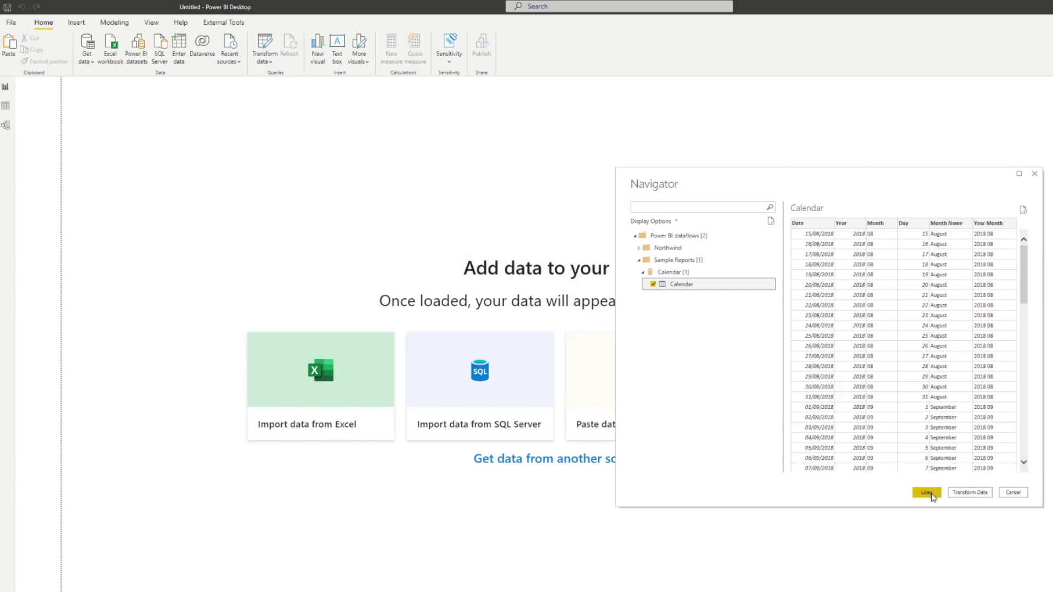
click(929, 493)
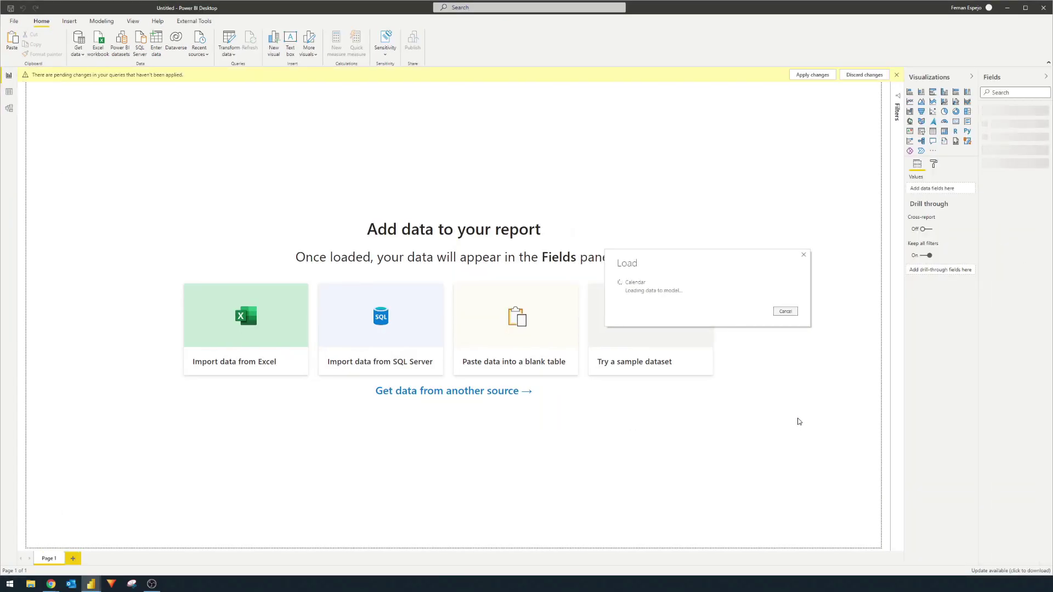
- Review the Calendar table's fields and rows in Data view, then open it with Transform data
click(985, 110)
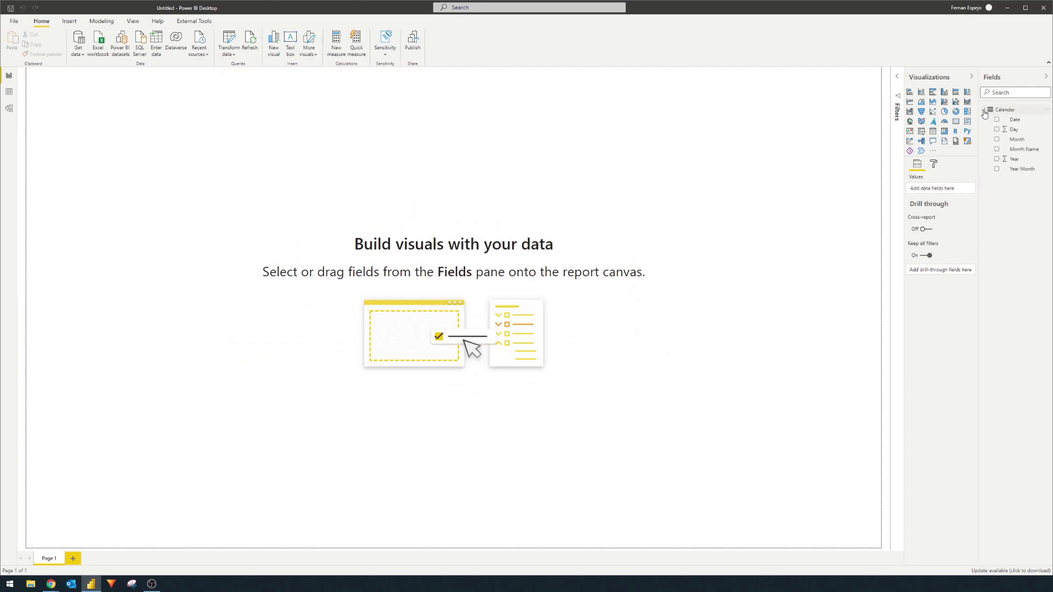
click(9, 93)
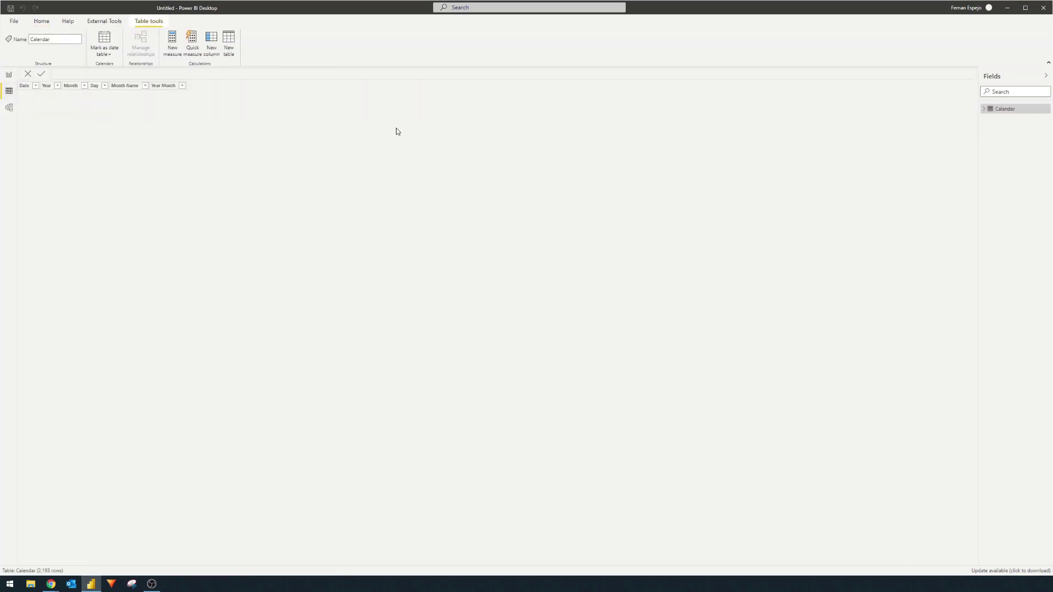
scroll(109, 207, down, 12)
scroll(111, 206, up, 10)
scroll(112, 207, up, 3)
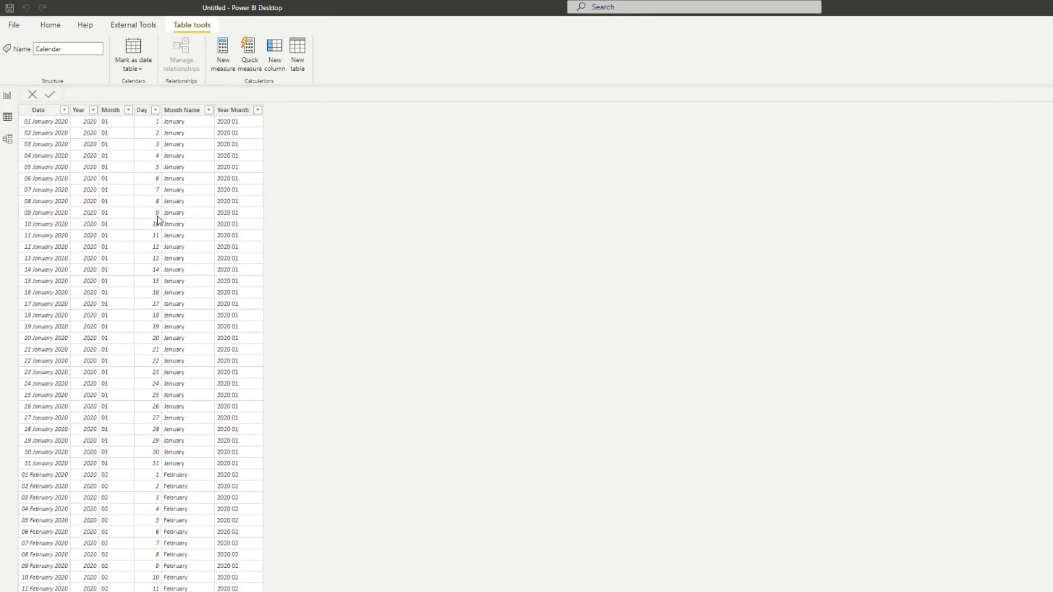
click(50, 24)
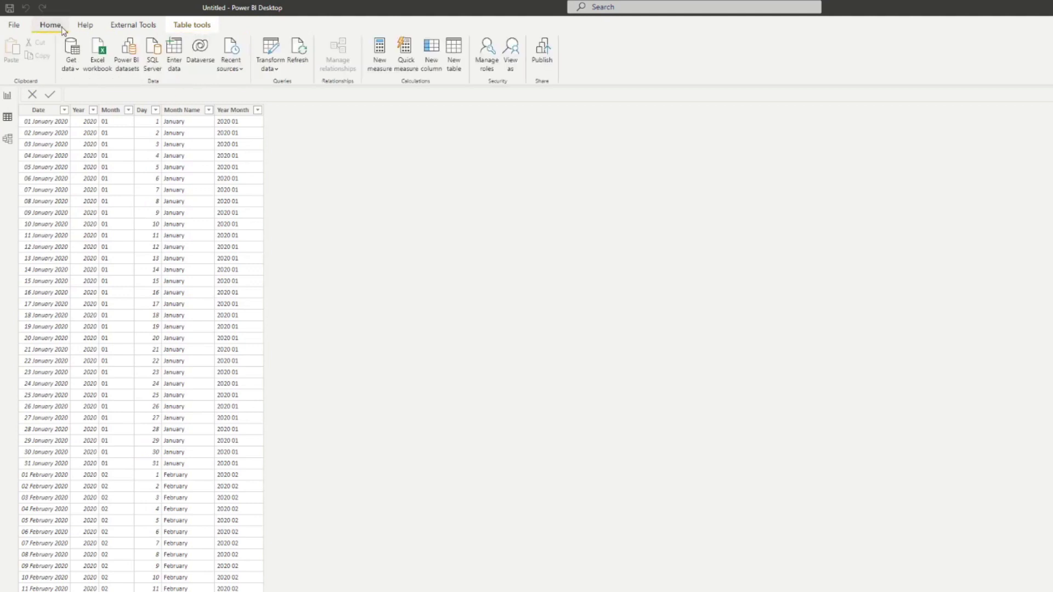
click(268, 50)
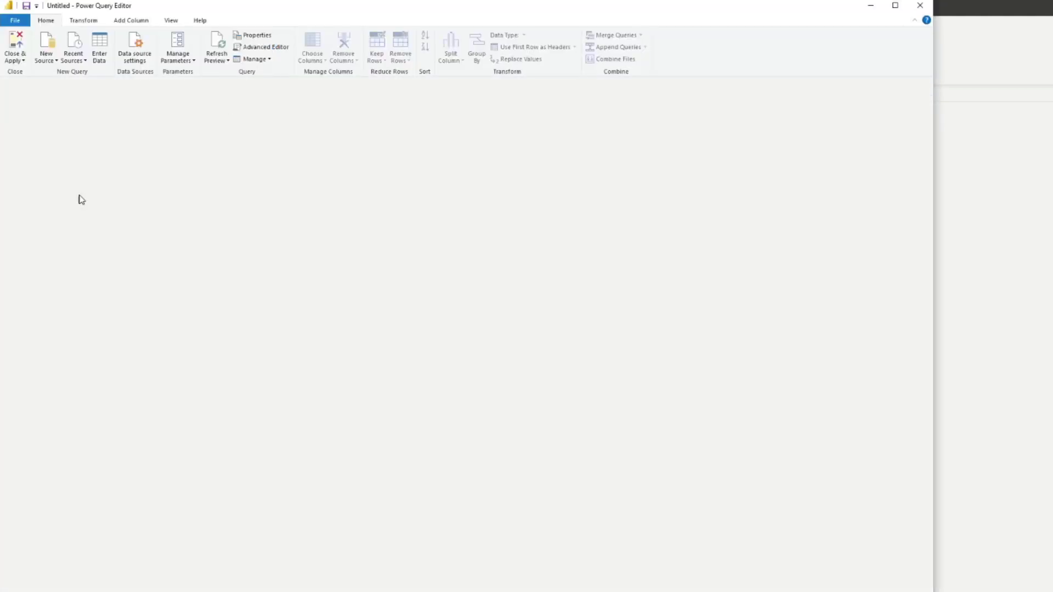